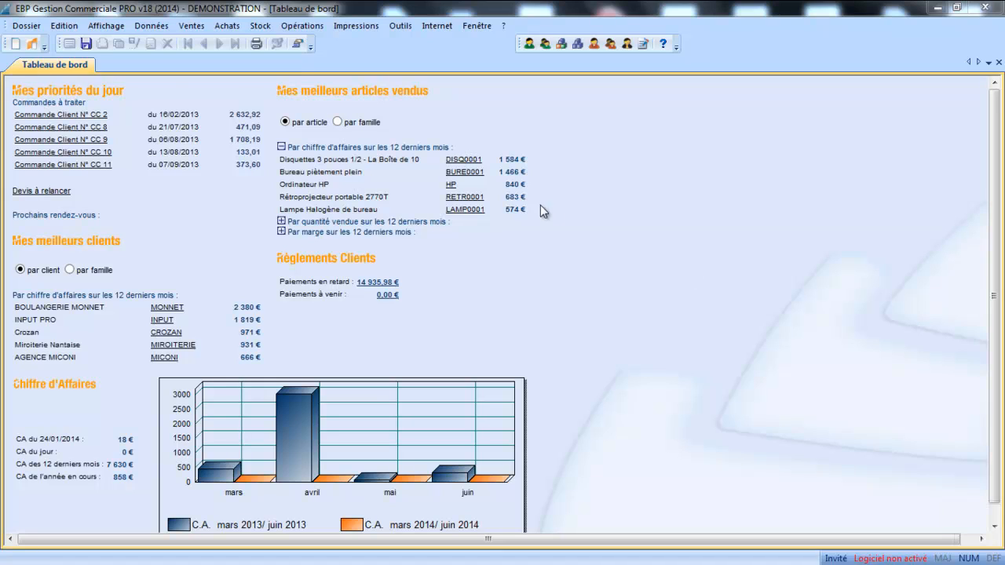
Review the company's identification, address and folder information in the company properties
click(30, 26)
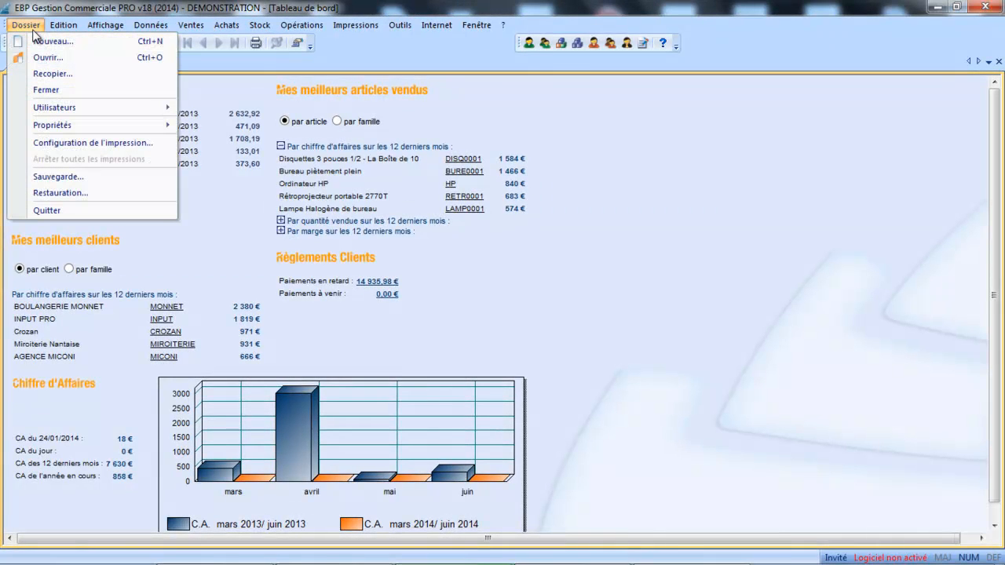
mouse_move(58, 132)
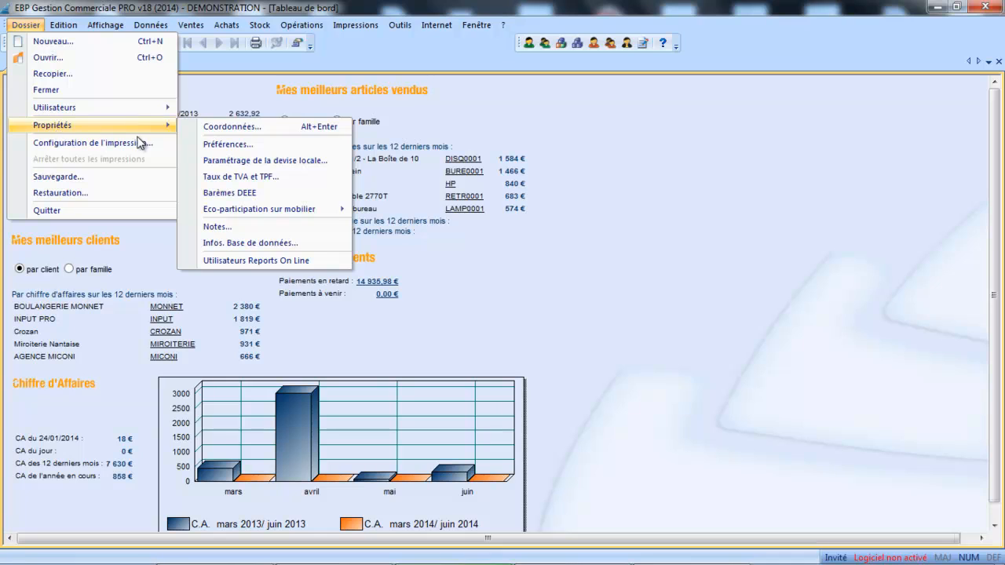
click(211, 127)
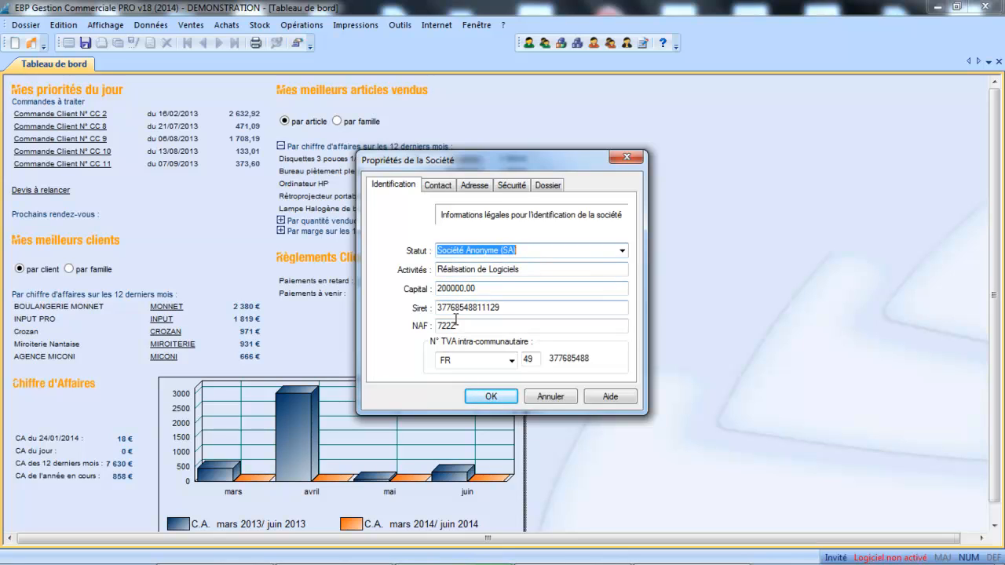
click(468, 187)
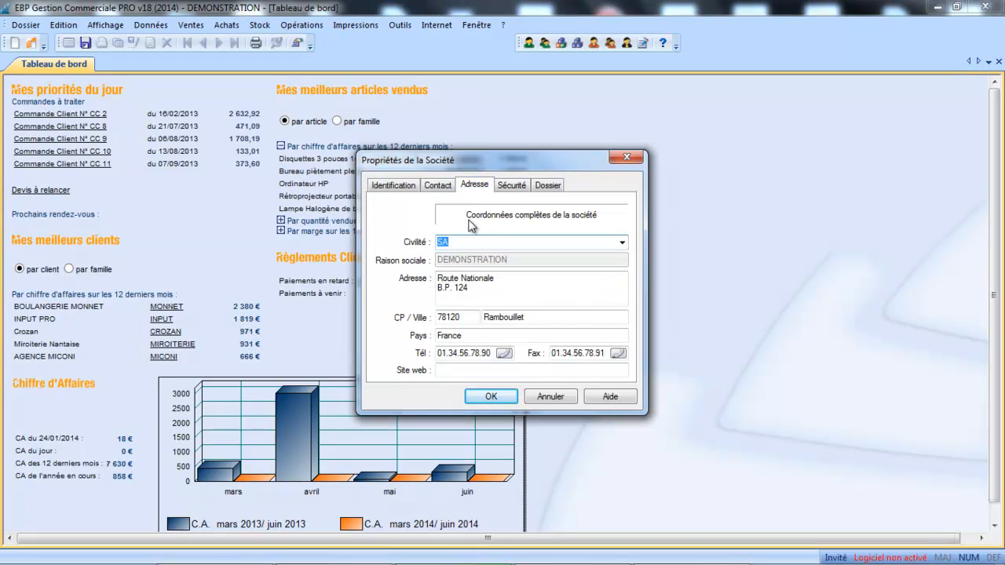
click(547, 187)
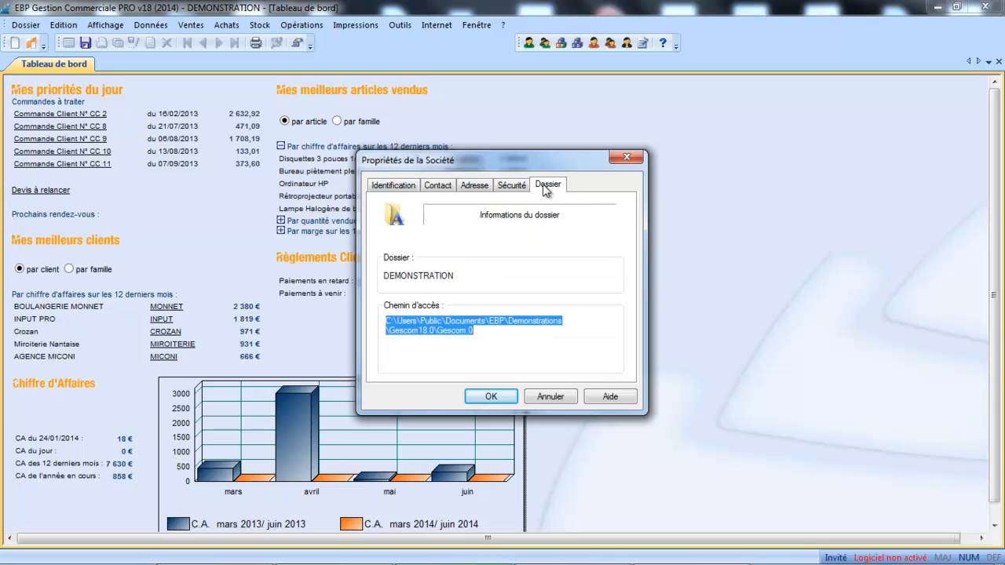
click(489, 398)
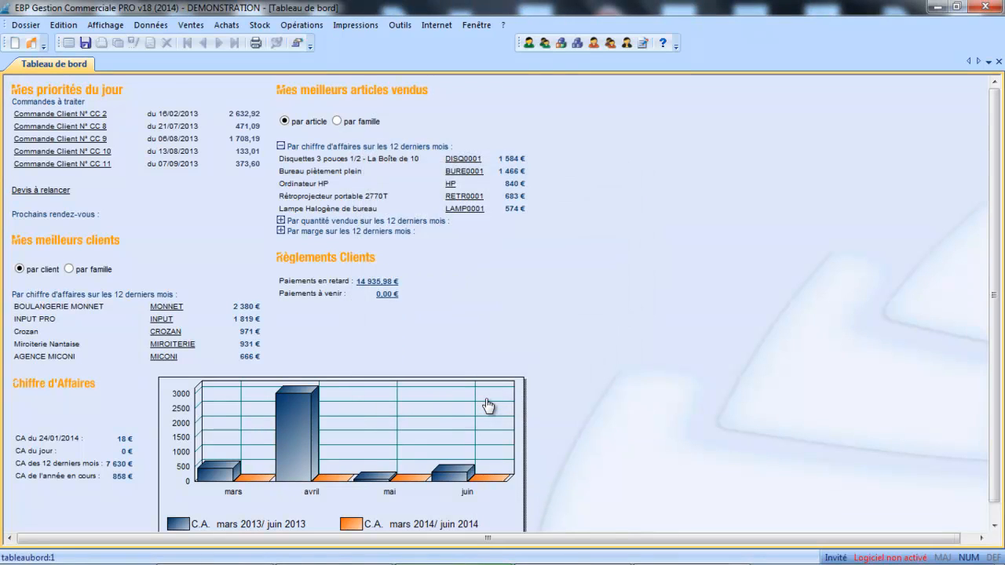
In the article preferences, set the coefficient of price list 1 (Client) to 1.2
click(40, 26)
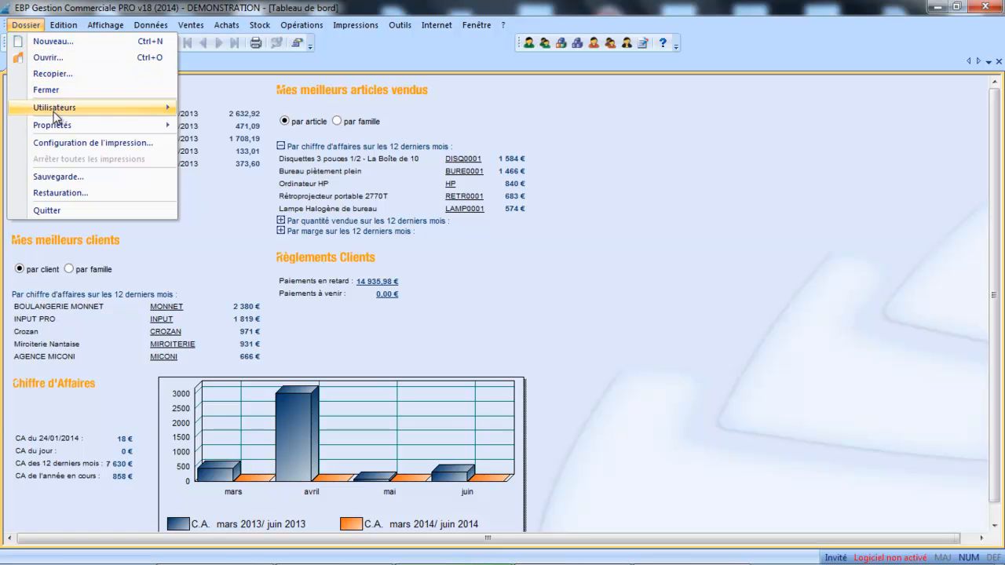
mouse_move(57, 124)
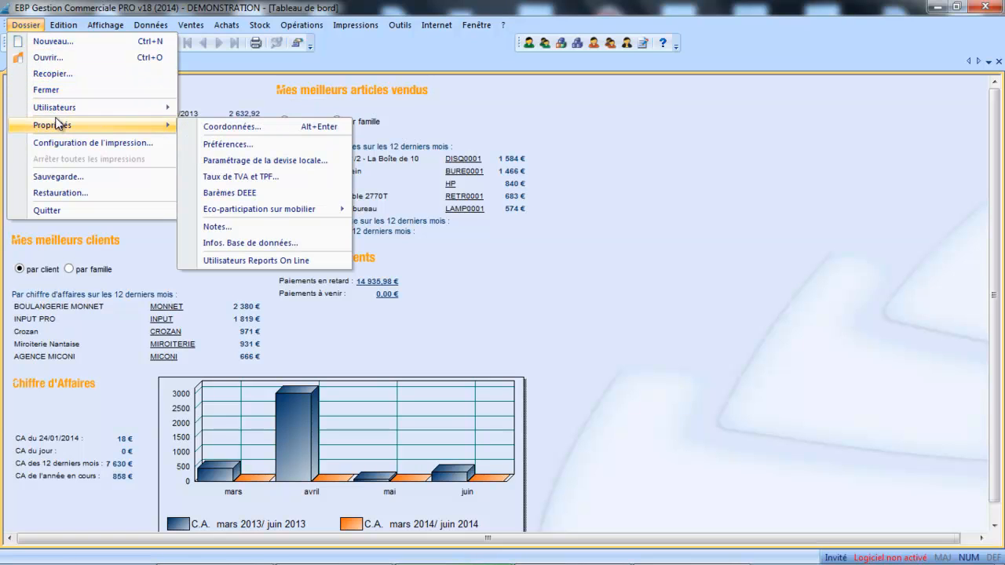
click(210, 145)
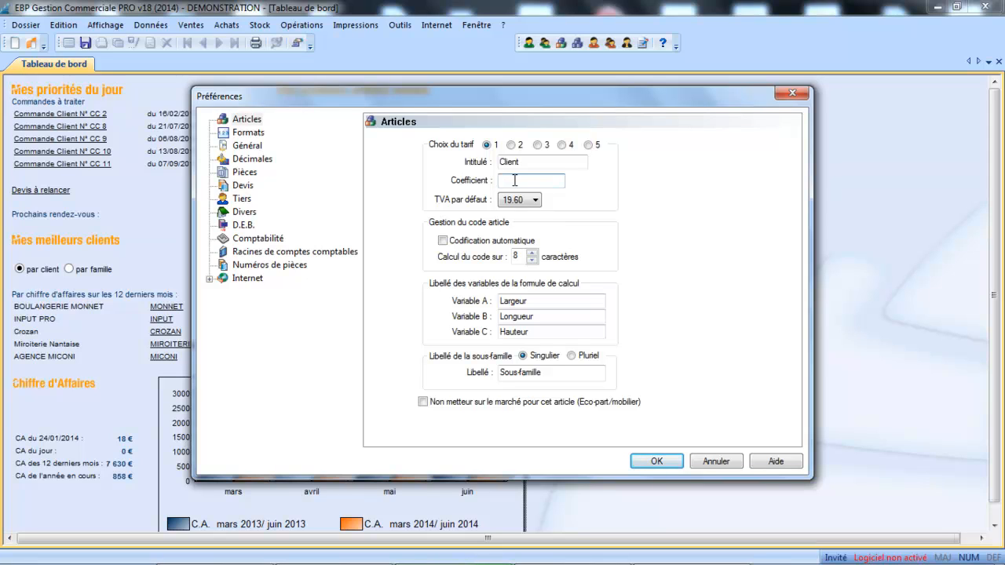
text(1.2)
Define price list 2 with the title Grossiste, coefficient 1,3 and a default VAT rate of 20.00
click(511, 145)
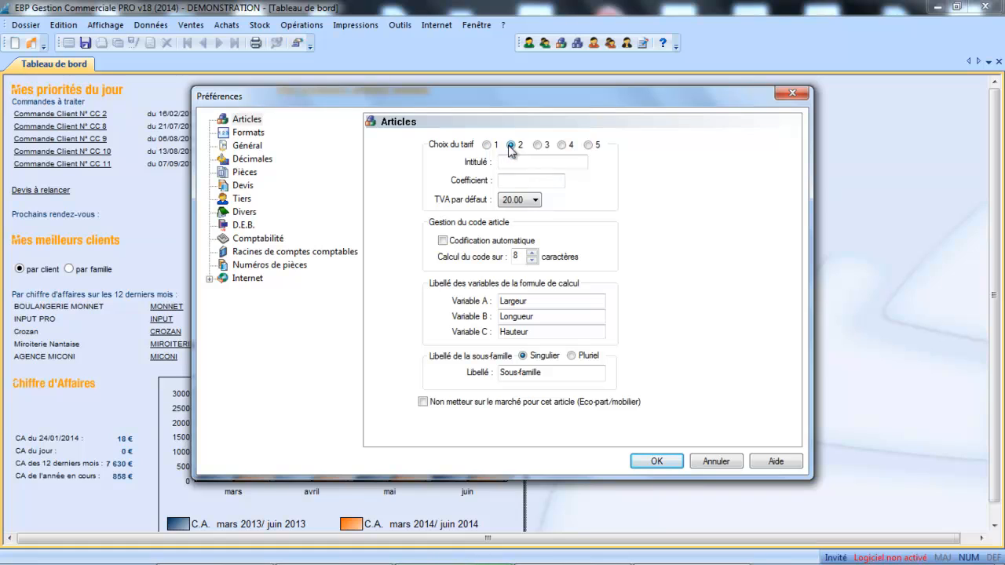
click(509, 163)
text(Grossiste)
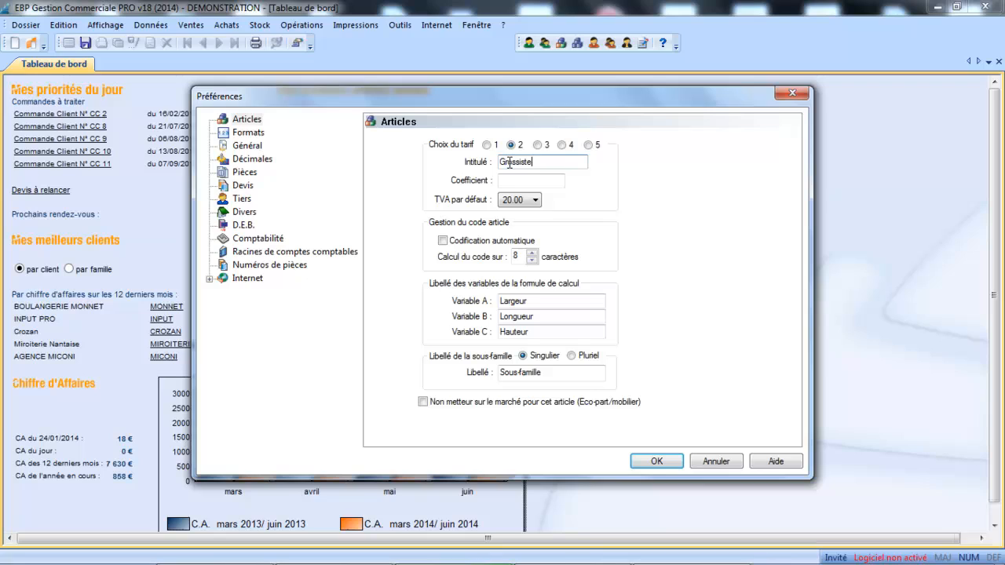
key(Tab)
text(1,3)
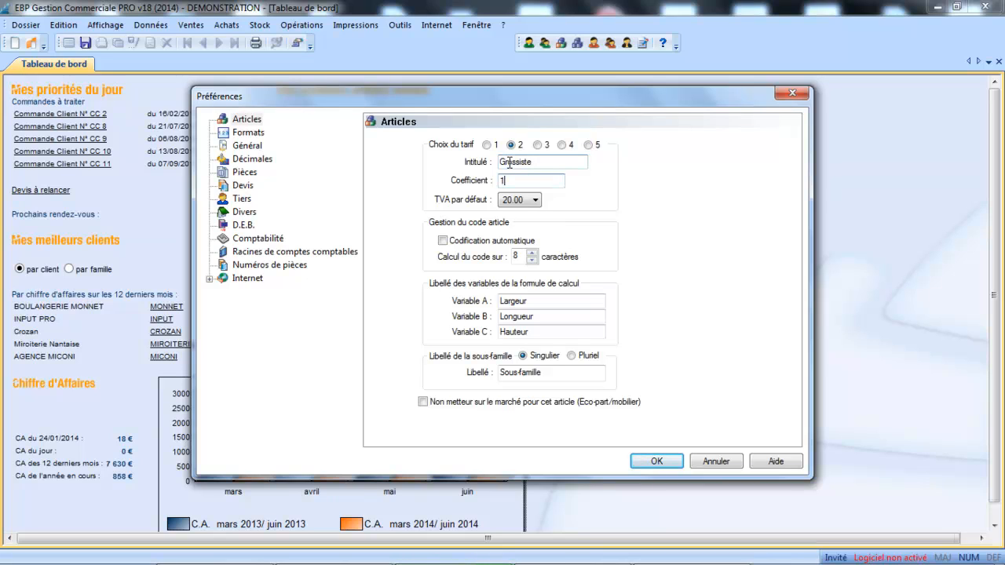
key(Tab)
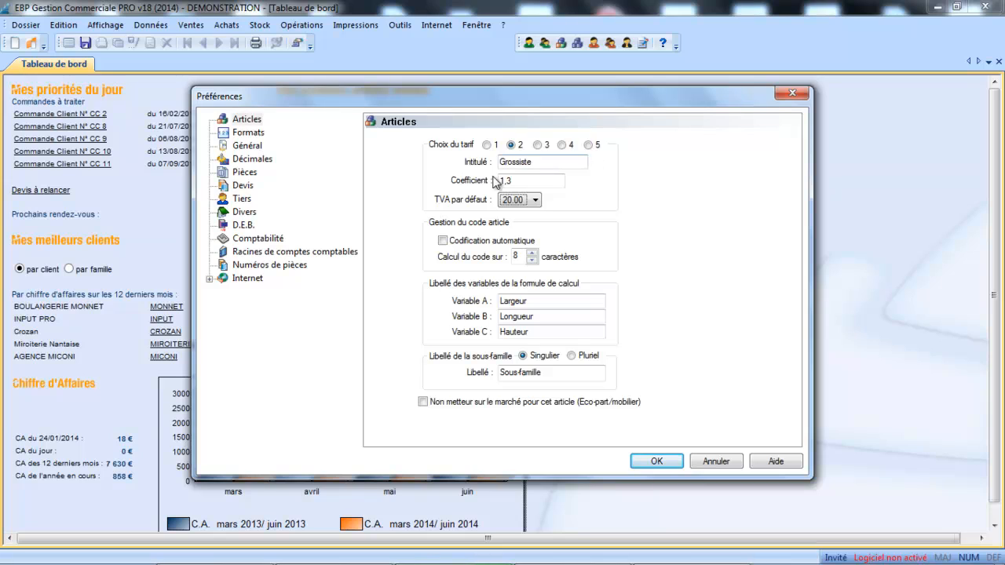
click(524, 200)
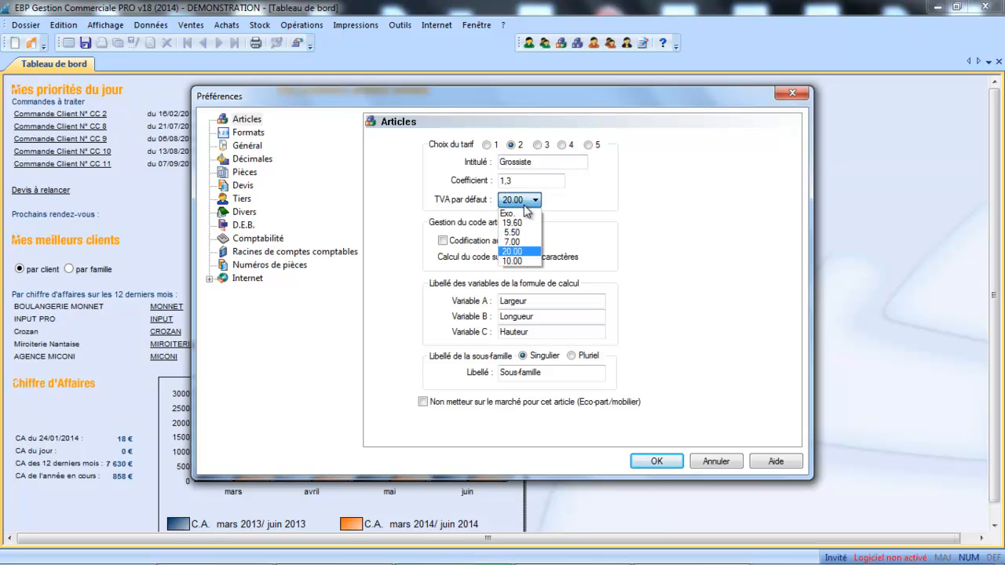
click(523, 249)
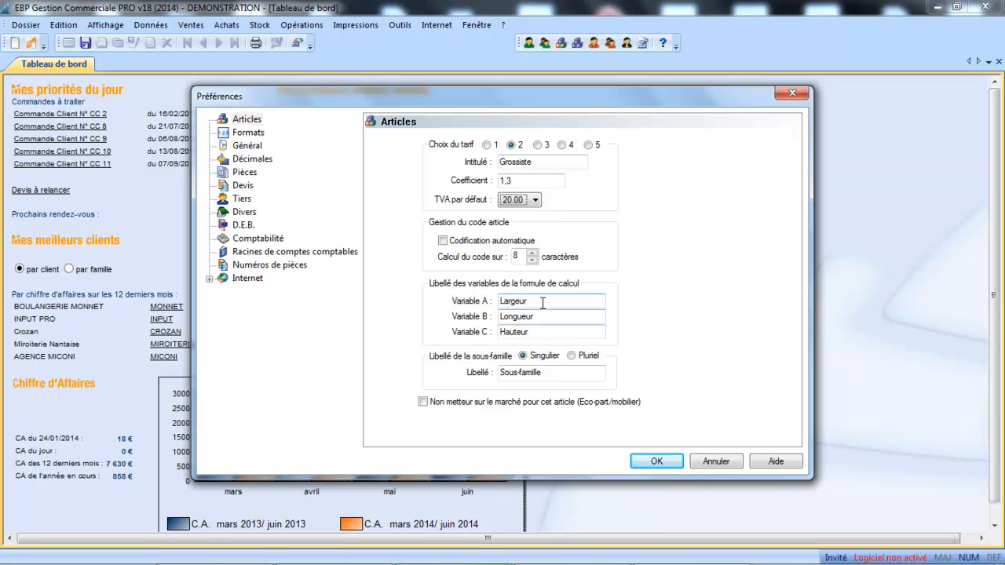
Change the singular label of the article sub-family to Collection
drag(539, 301, 474, 295)
drag(567, 372, 471, 366)
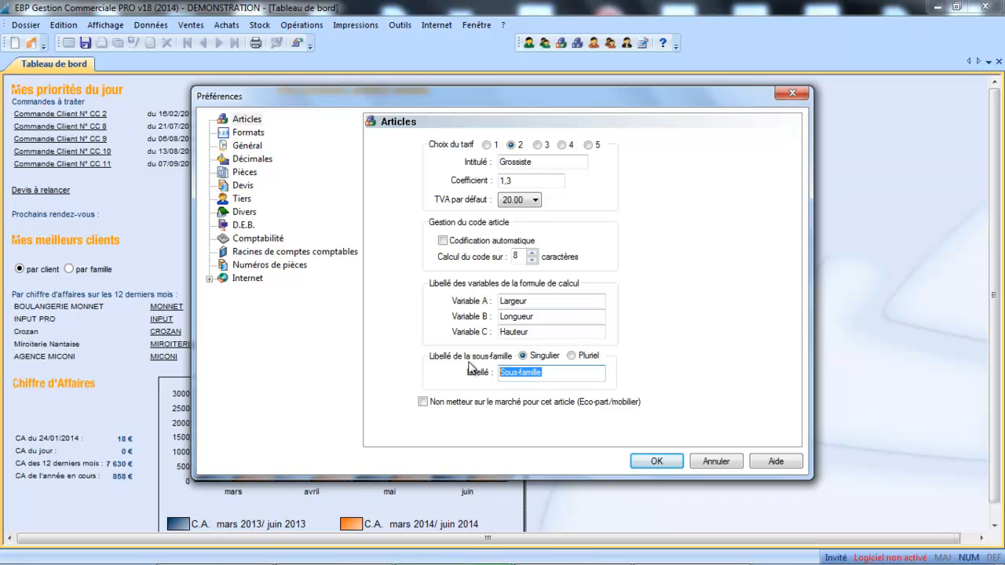
text(Collection)
key(Tab)
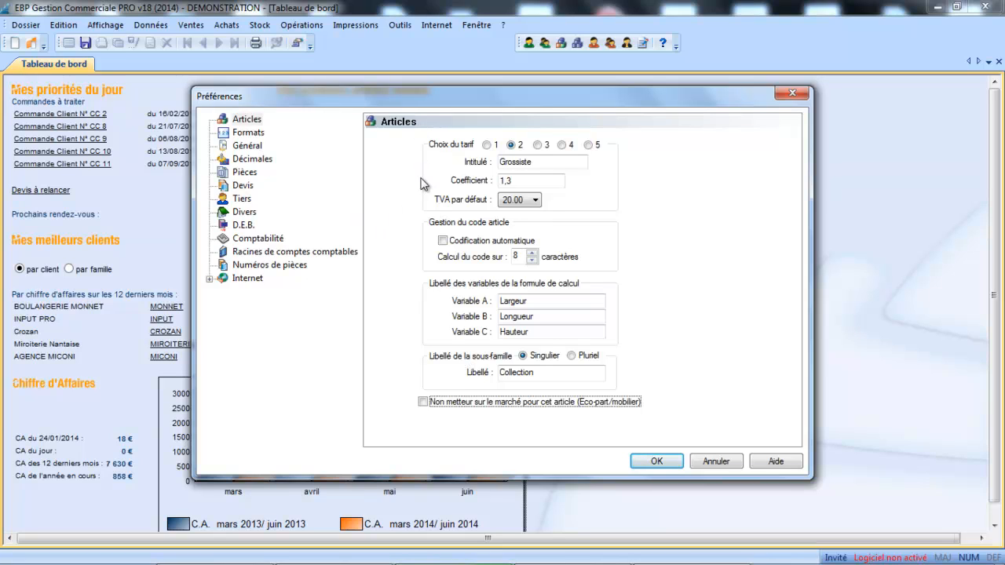
Review the Formats and Général preferences, including the list of banks available as default
click(259, 135)
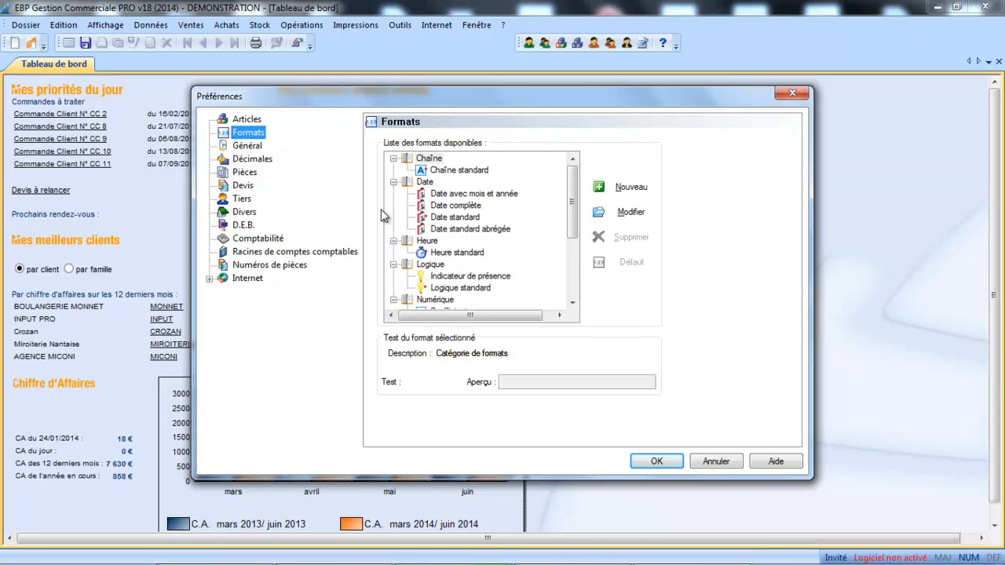
click(259, 149)
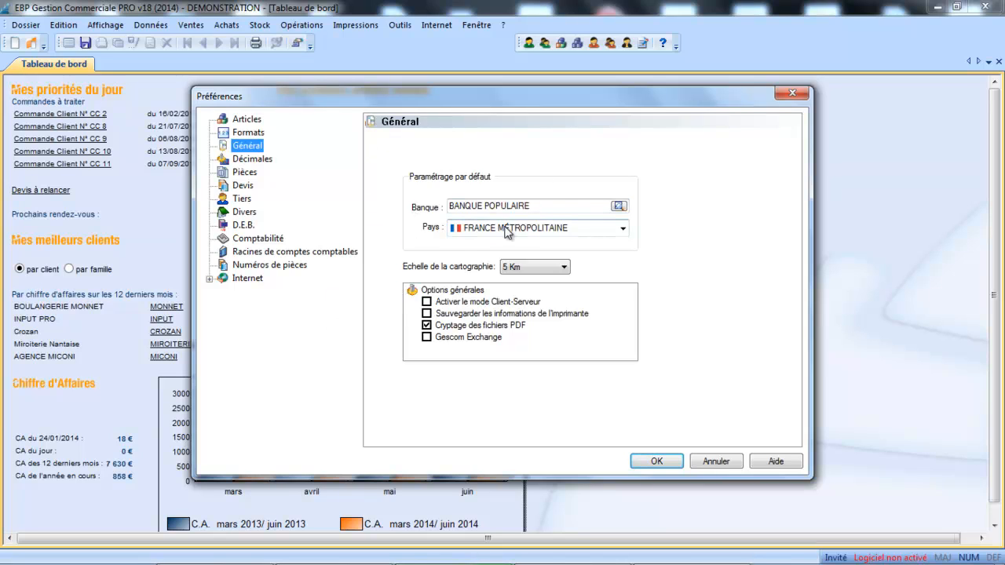
click(619, 206)
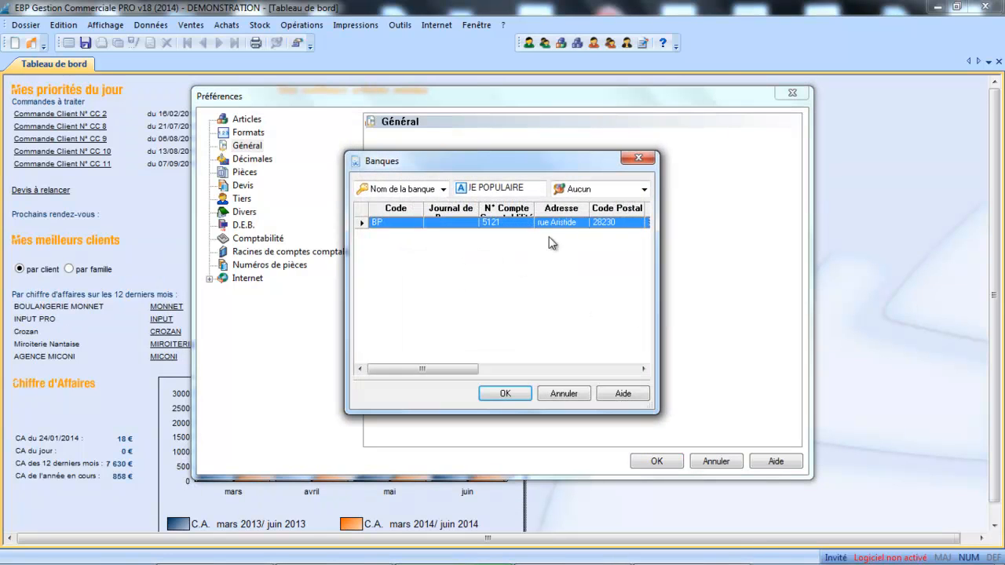
click(580, 396)
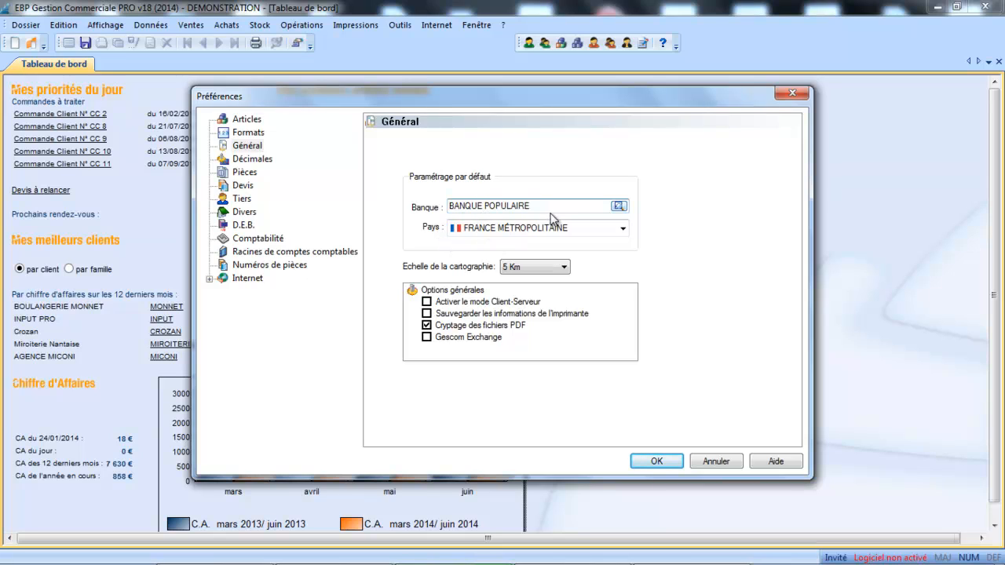
Set the decimal precision of the Prix category to 2 chiffres in the Décimales preferences
click(251, 159)
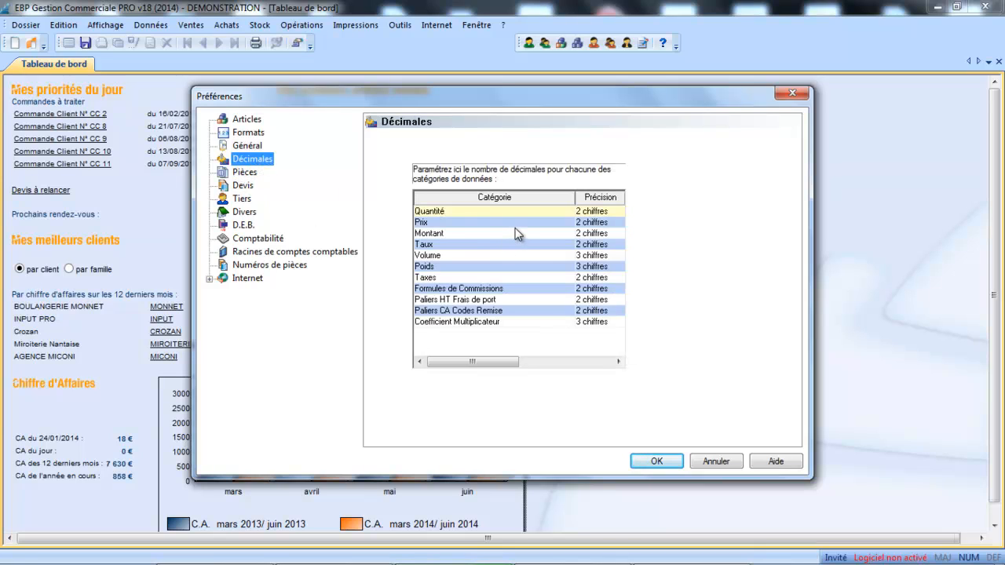
click(612, 228)
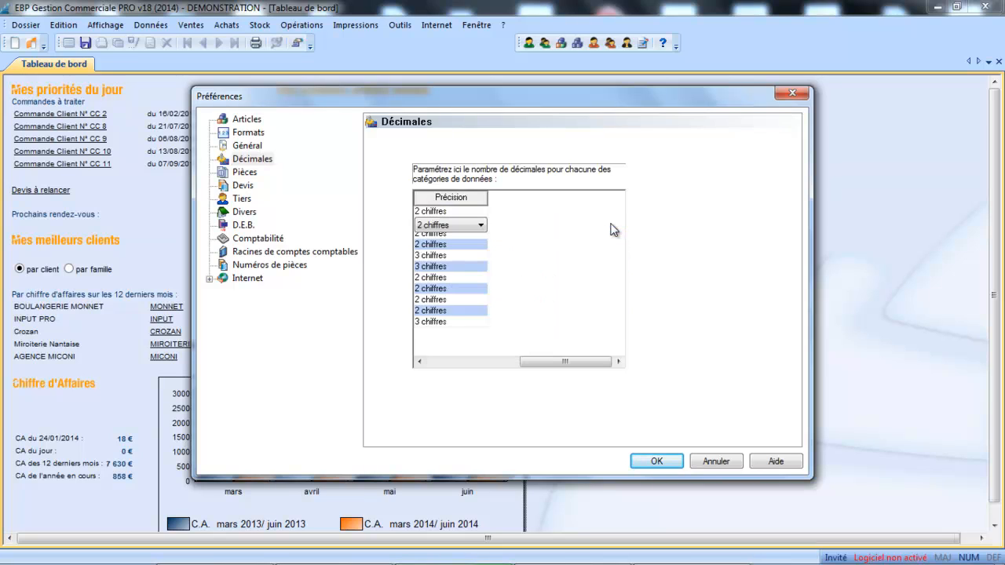
click(480, 225)
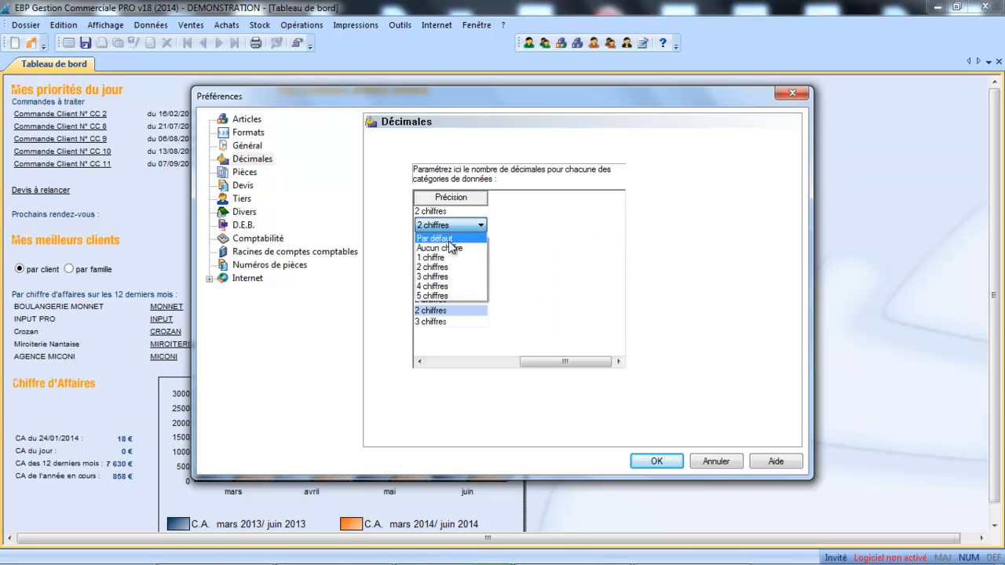
click(450, 270)
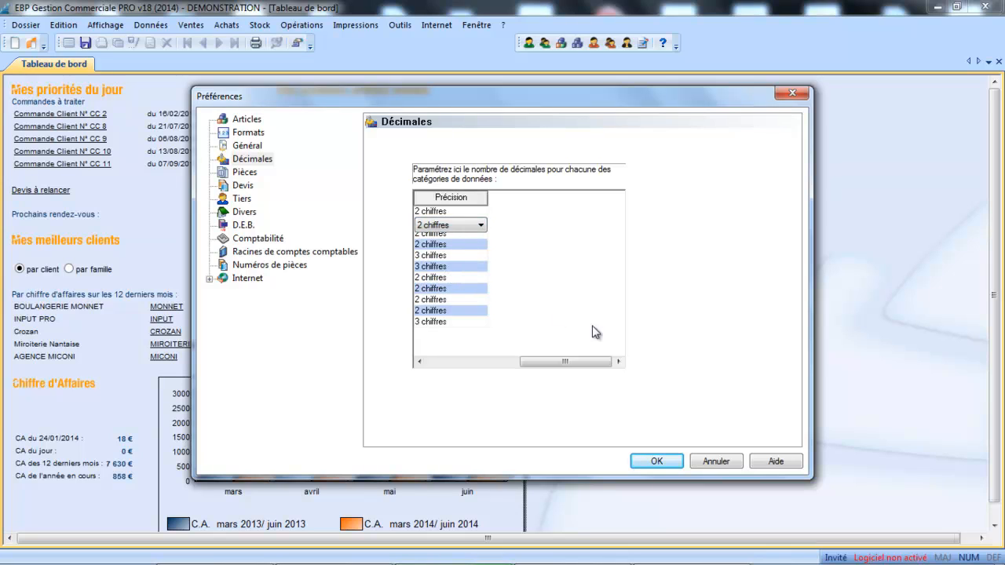
drag(606, 362, 417, 330)
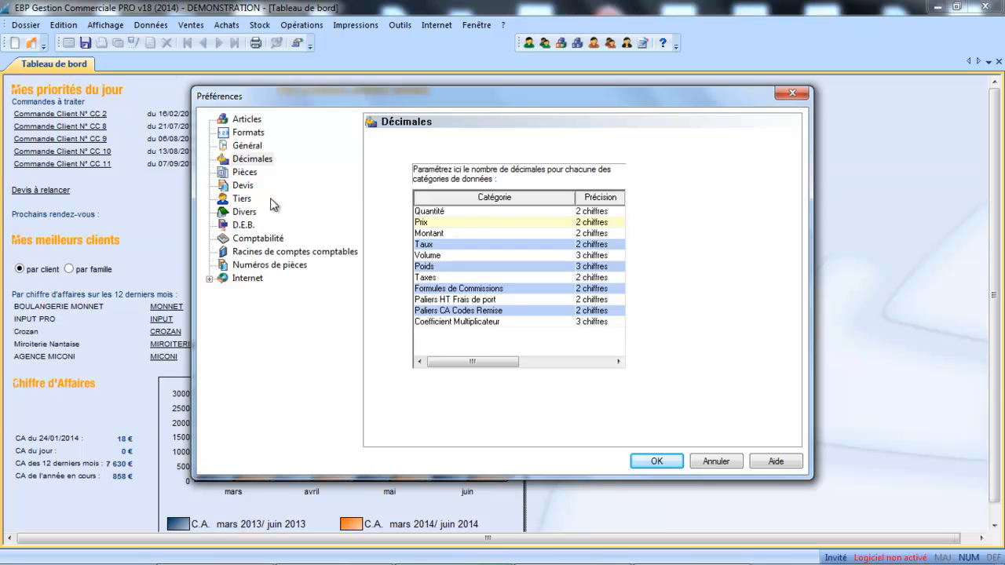
Enable the warning message for alert stock (Message d'avertissement pour le stock alerte) in the Pièces preferences
click(244, 171)
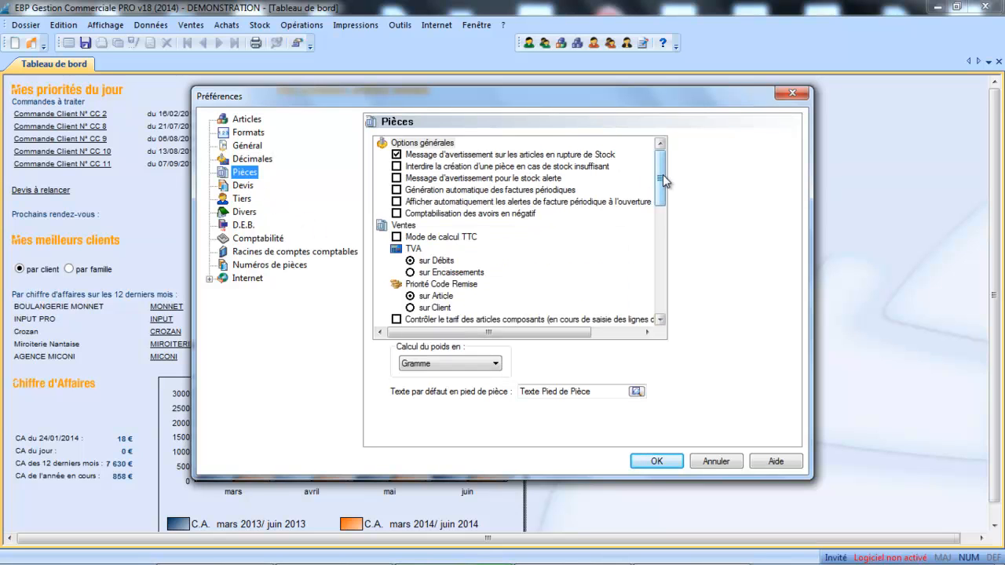
drag(662, 179, 654, 121)
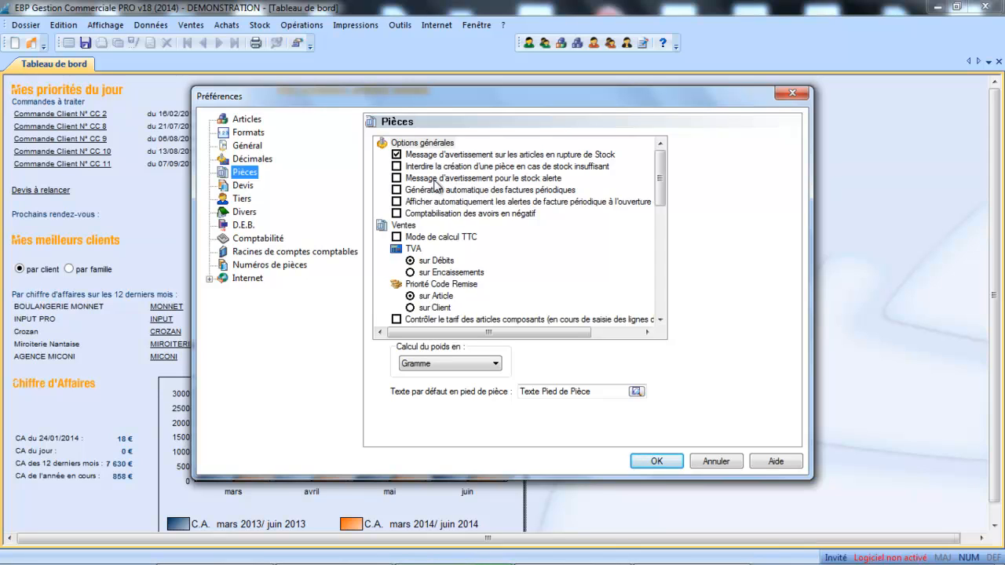
click(397, 179)
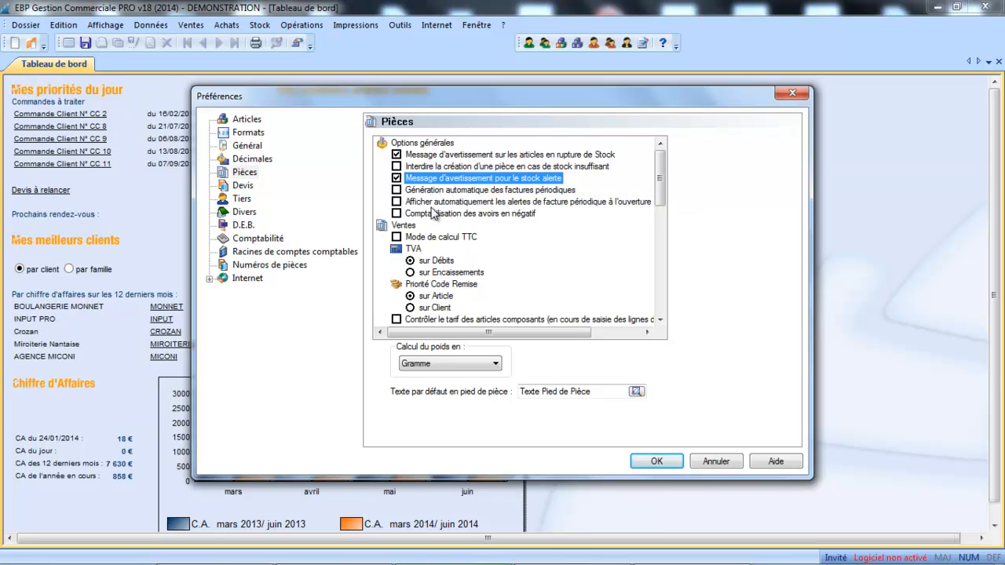
click(397, 239)
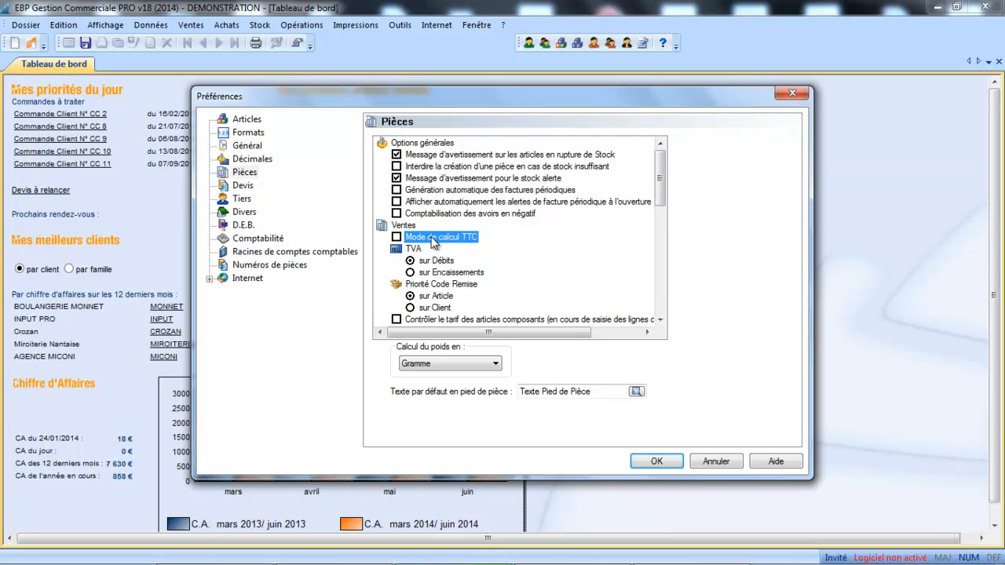
For sales documents, set VAT to sur Débits and enable the warning for a sale at a loss (Avertissement d'une vente à perte)
drag(660, 180, 662, 188)
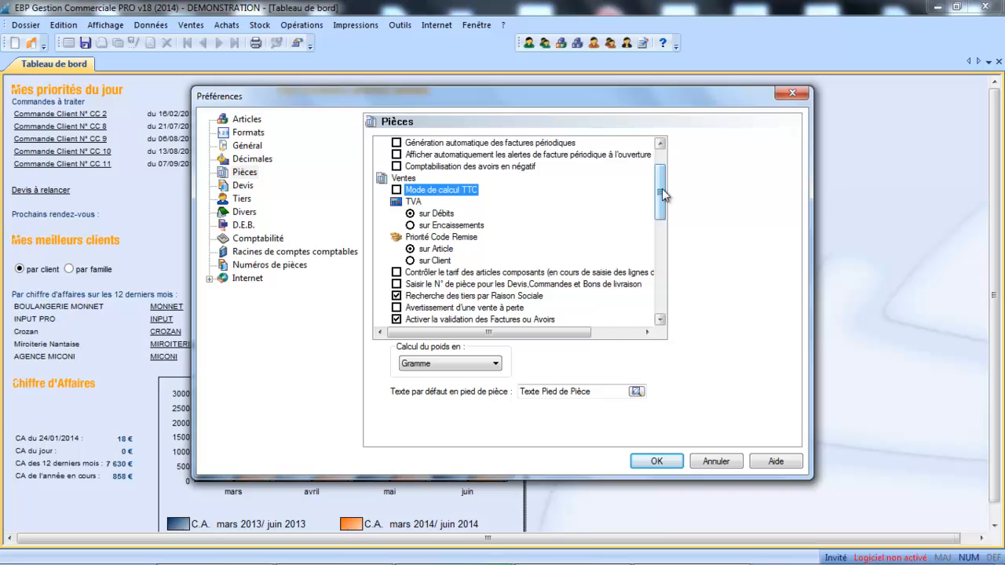
click(465, 226)
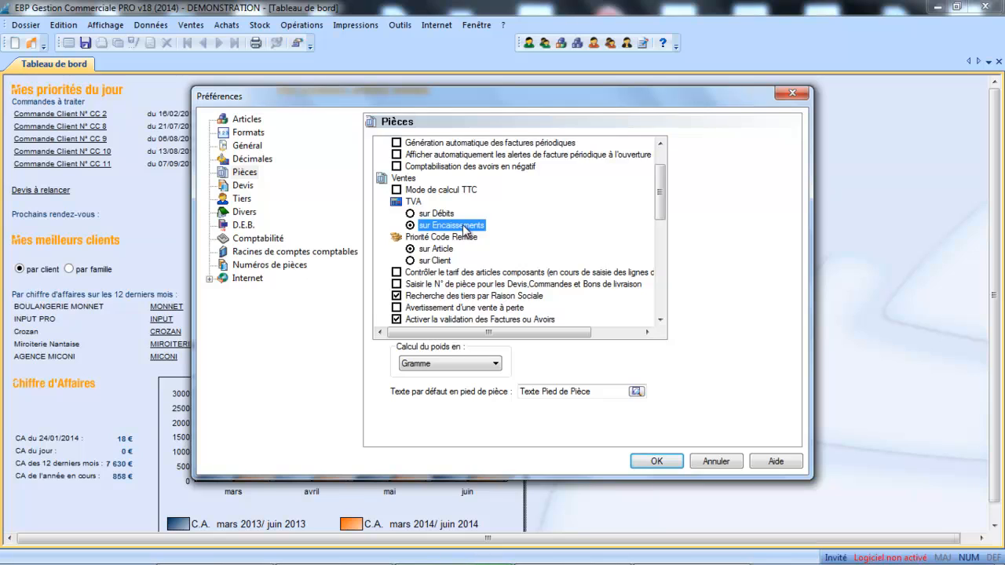
click(423, 216)
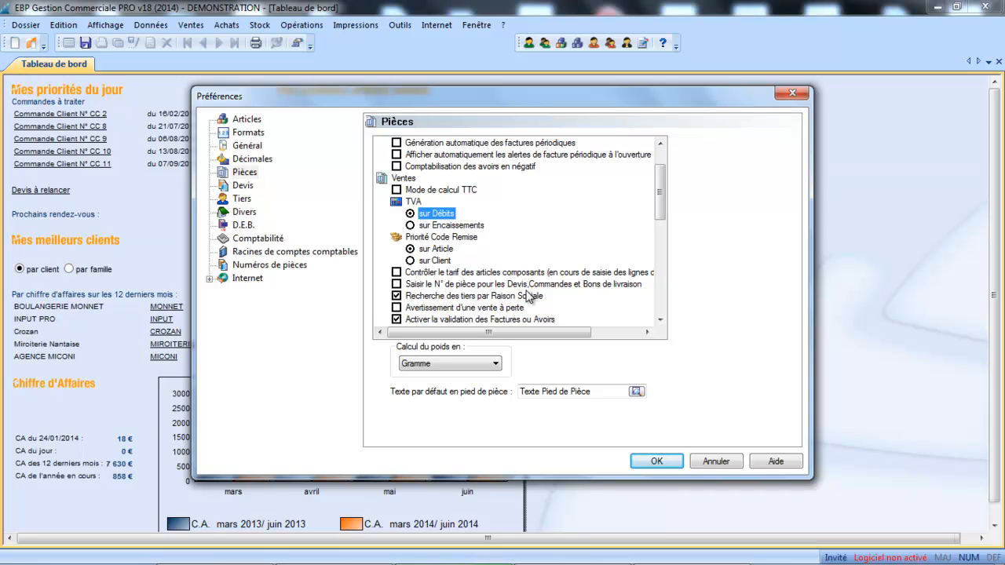
click(397, 308)
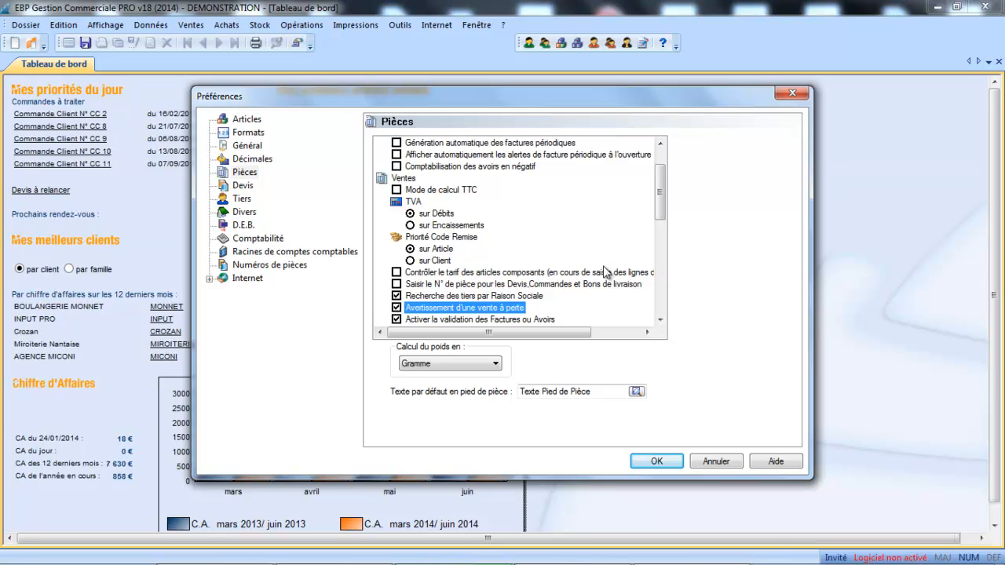
drag(663, 196, 659, 245)
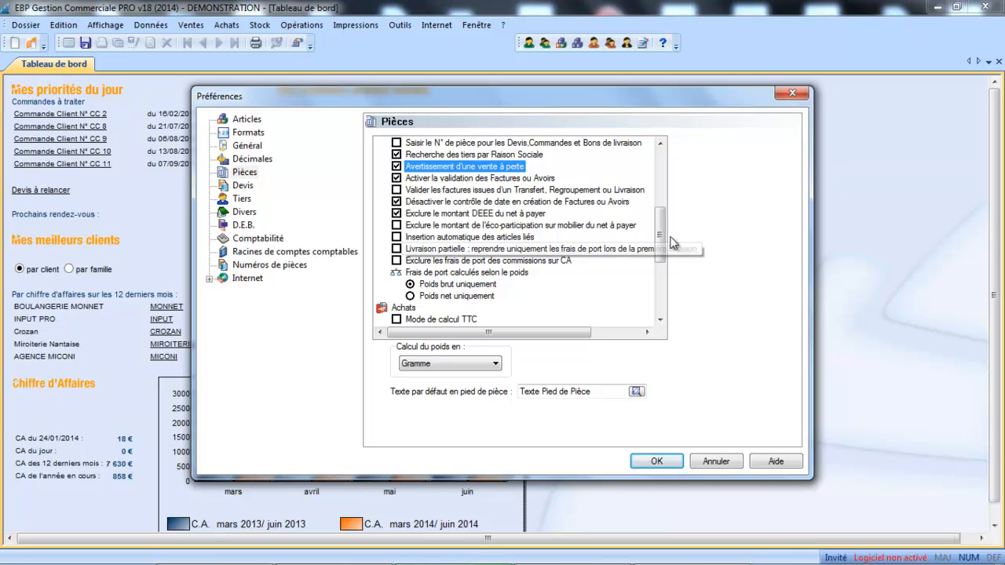
For purchase documents, enable searching third parties by company name (Recherche des tiers par Raison Sociale)
drag(659, 234, 657, 270)
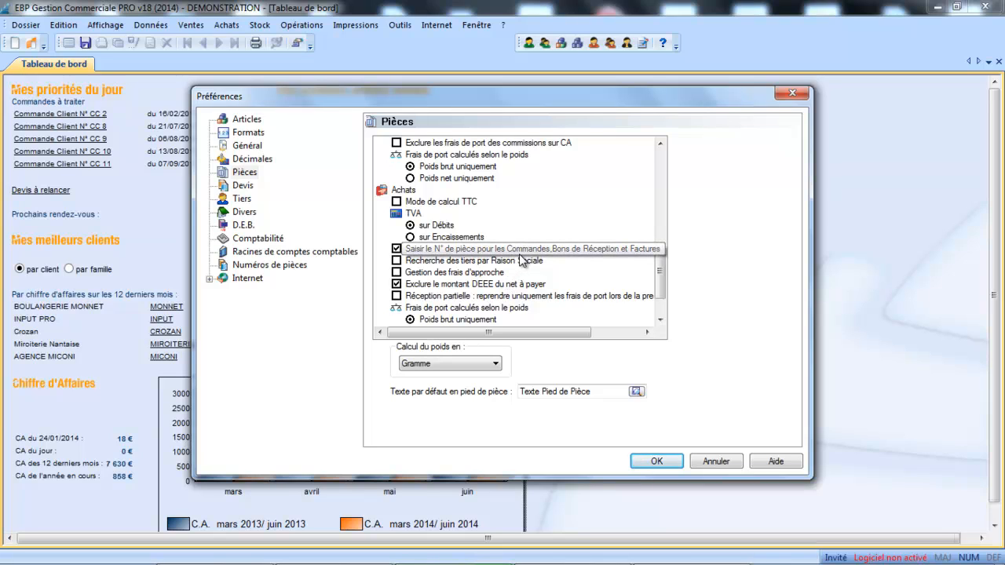
click(397, 261)
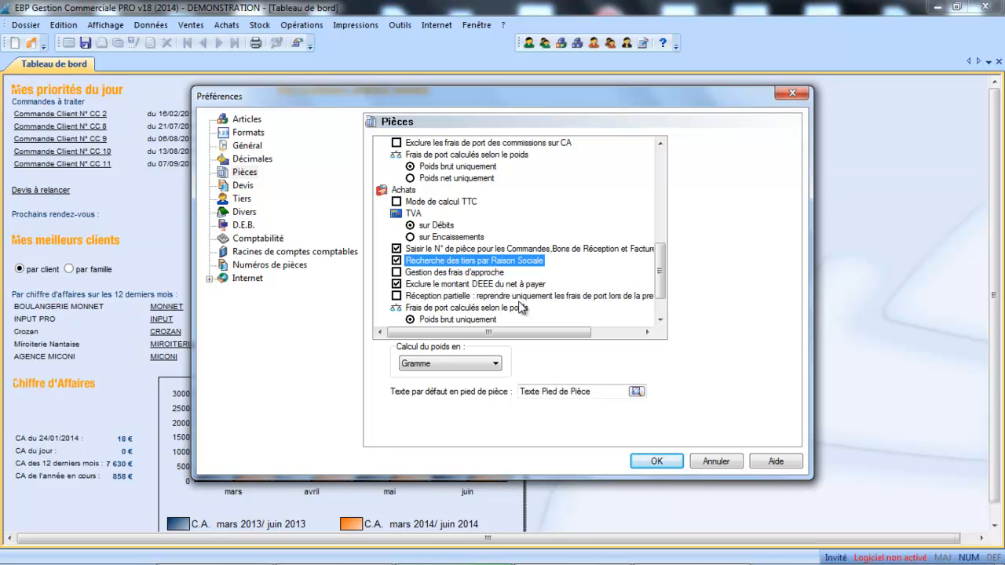
drag(657, 264, 659, 288)
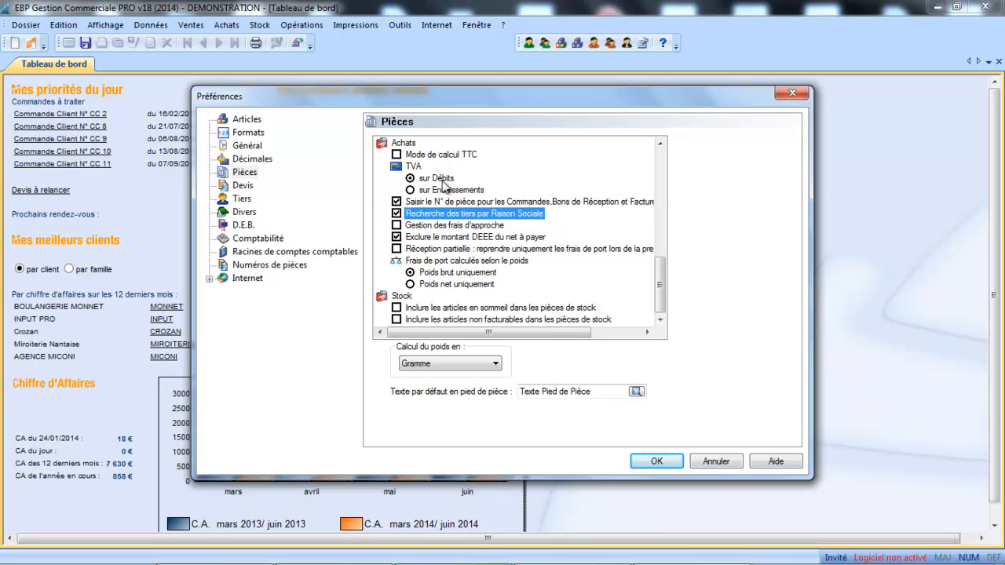
Allow ongoing quotes to be modified (Autoriser la modification des devis en cours) and display the Tiers preferences
click(243, 186)
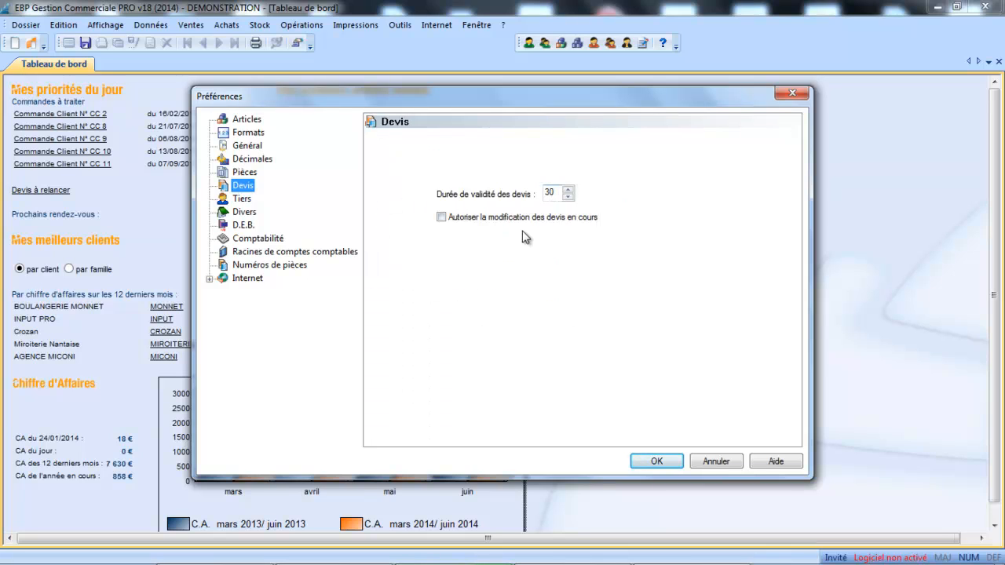
click(441, 219)
click(242, 199)
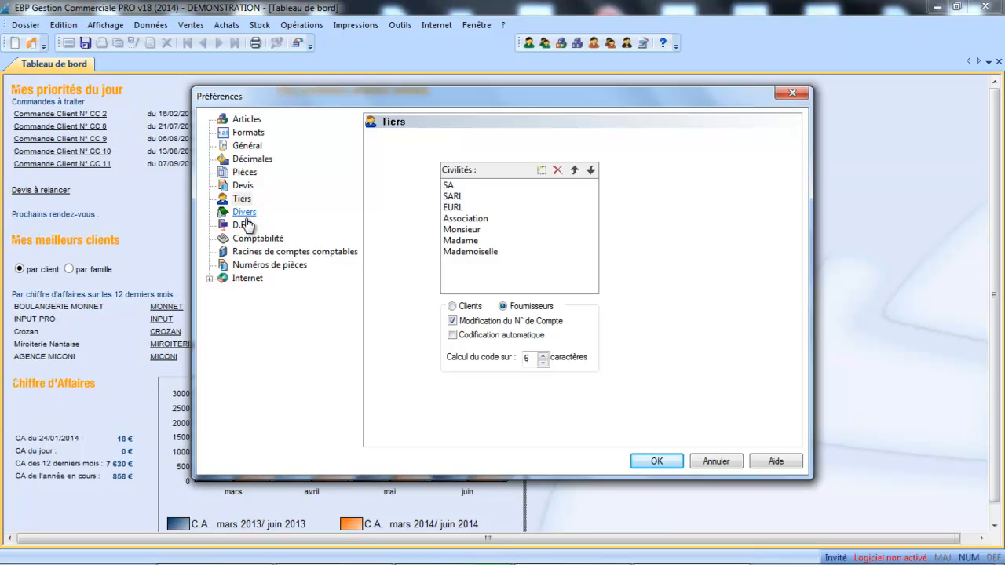
In the Divers preferences, include the company name (Inclure la Raison sociale) in the accounting label of client payments
click(247, 215)
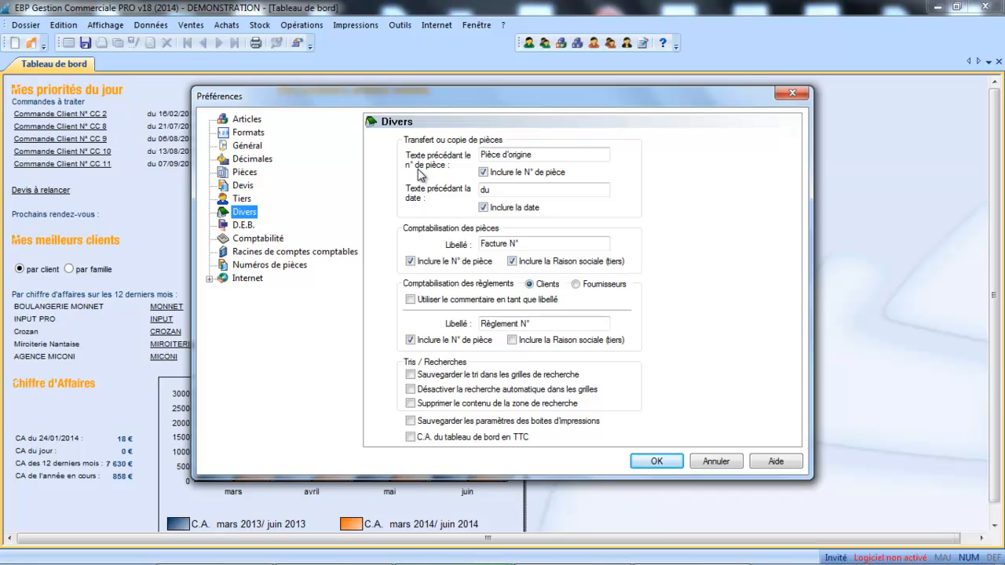
click(490, 190)
click(530, 248)
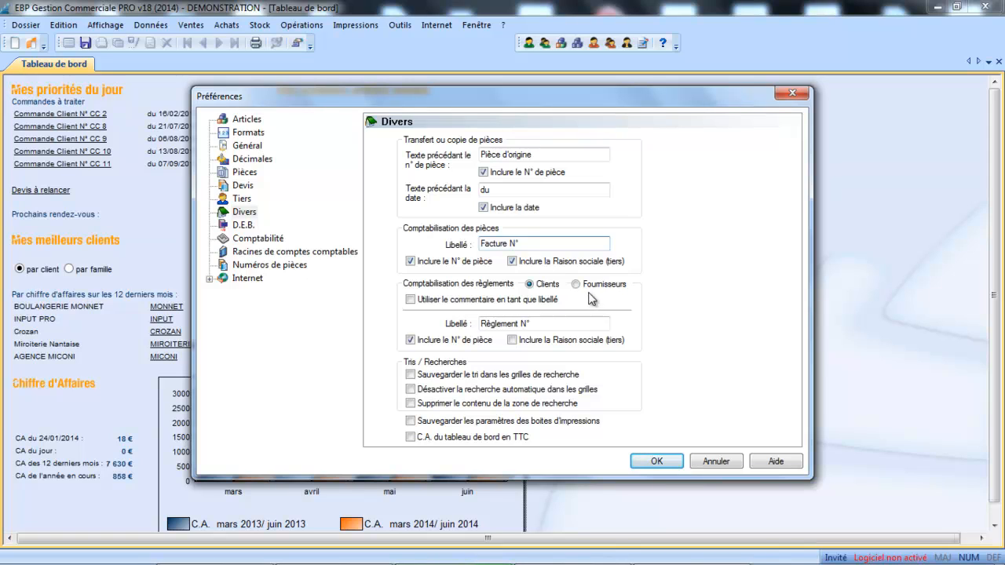
click(577, 284)
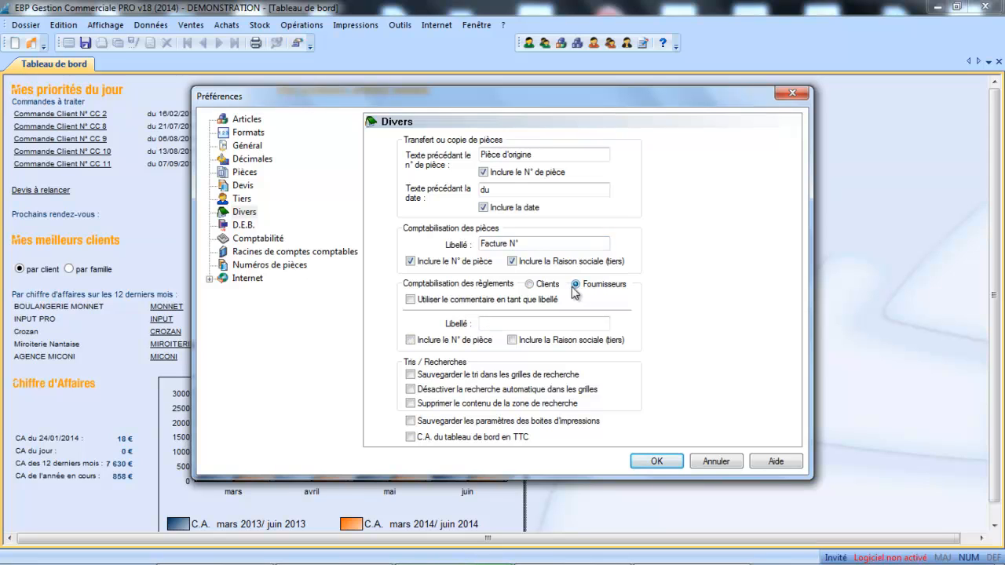
click(531, 285)
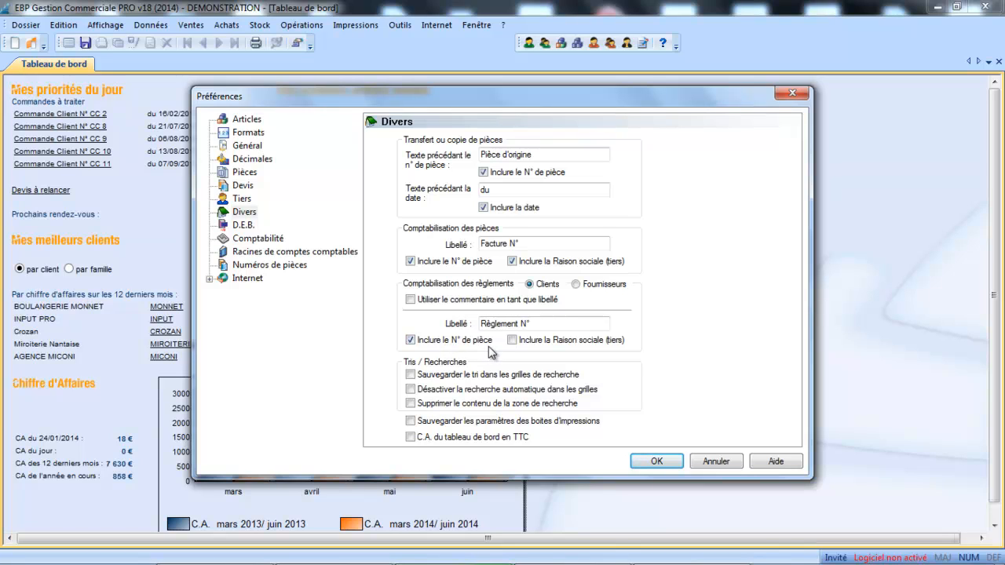
click(514, 340)
Review the D.E.B. preferences and browse the compatible accounting folders from the Comptabilité preferences
click(245, 226)
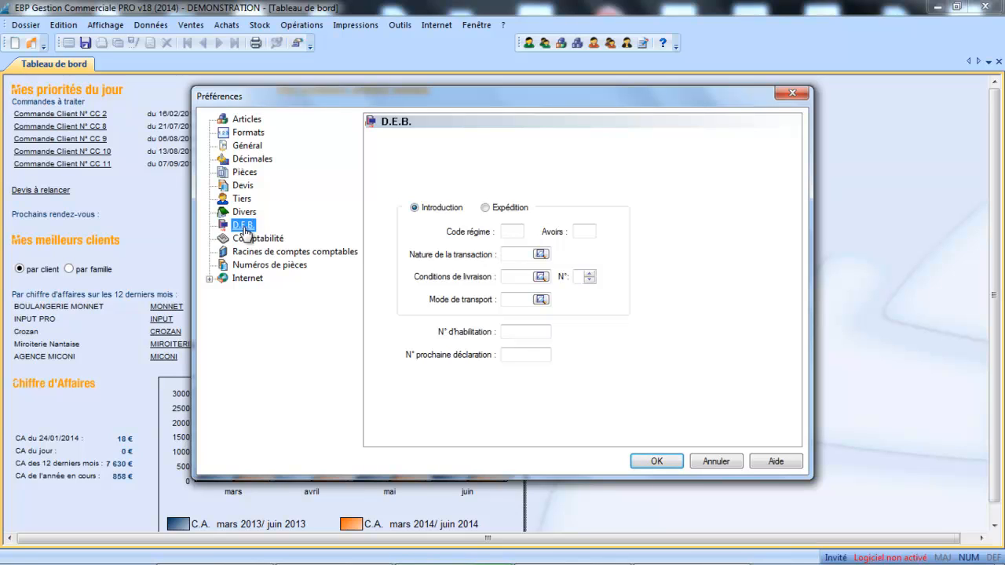
click(249, 241)
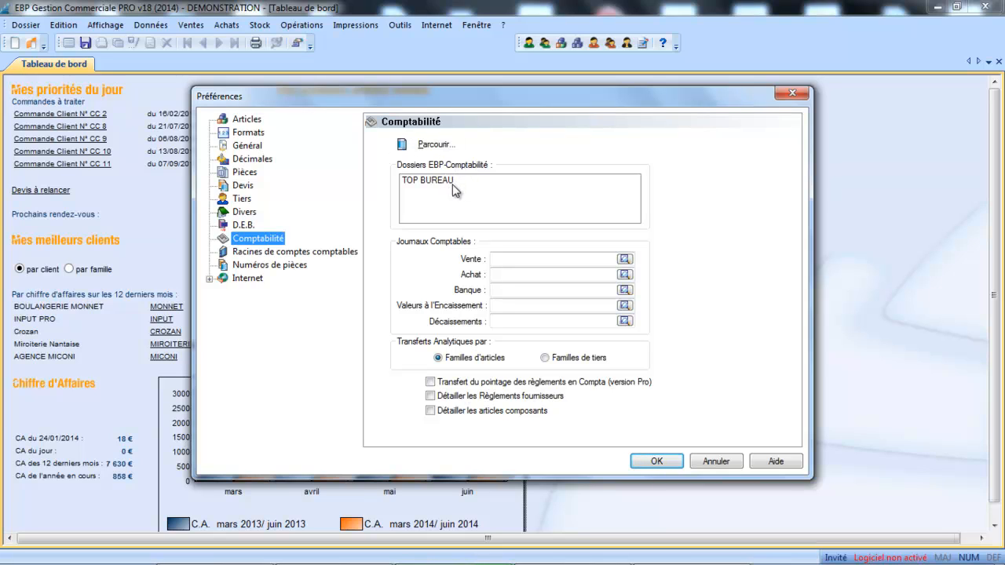
click(440, 147)
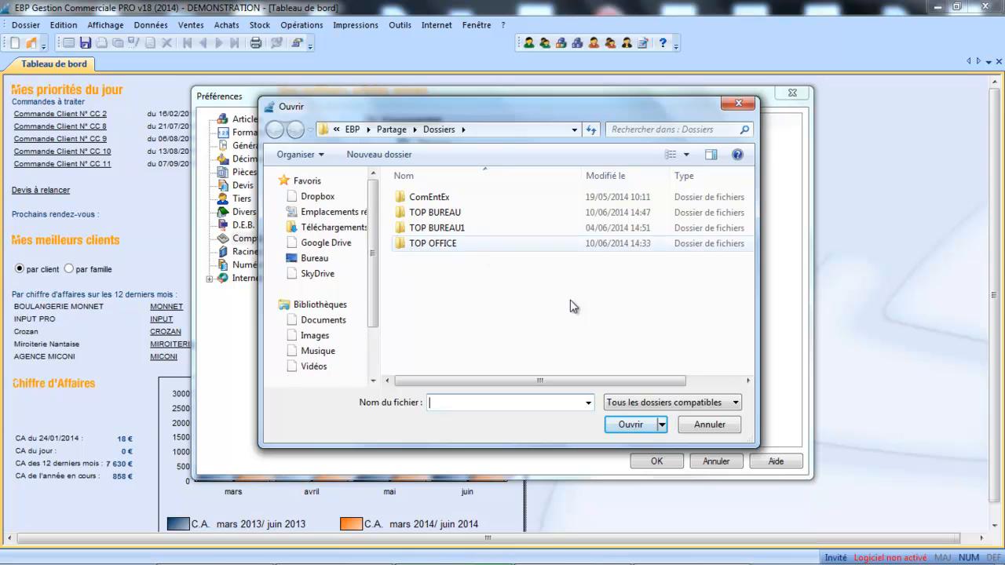
click(701, 424)
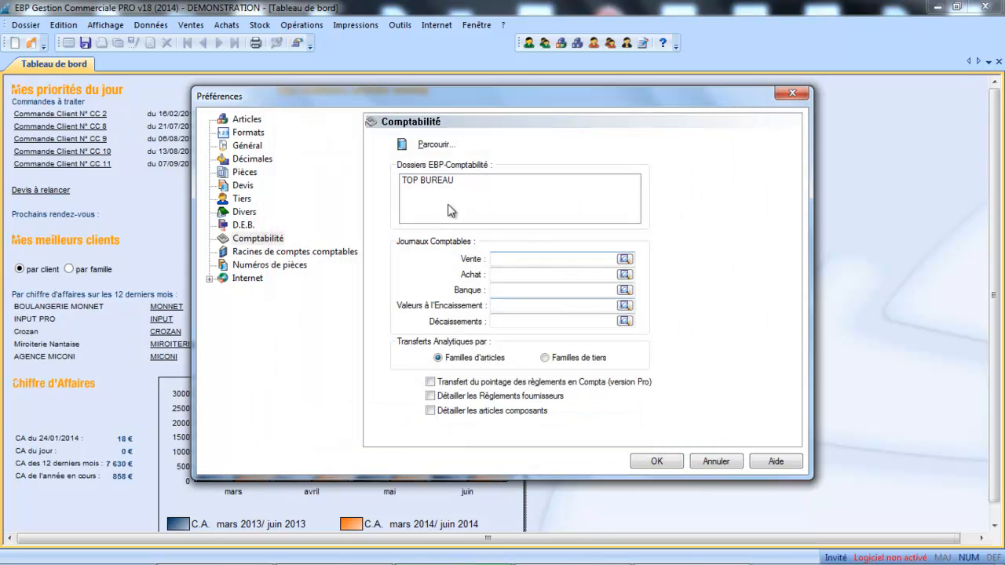
Set the accounting journals to VE for Vente, AC for Achat and BP for Banque
click(624, 260)
text(VE)
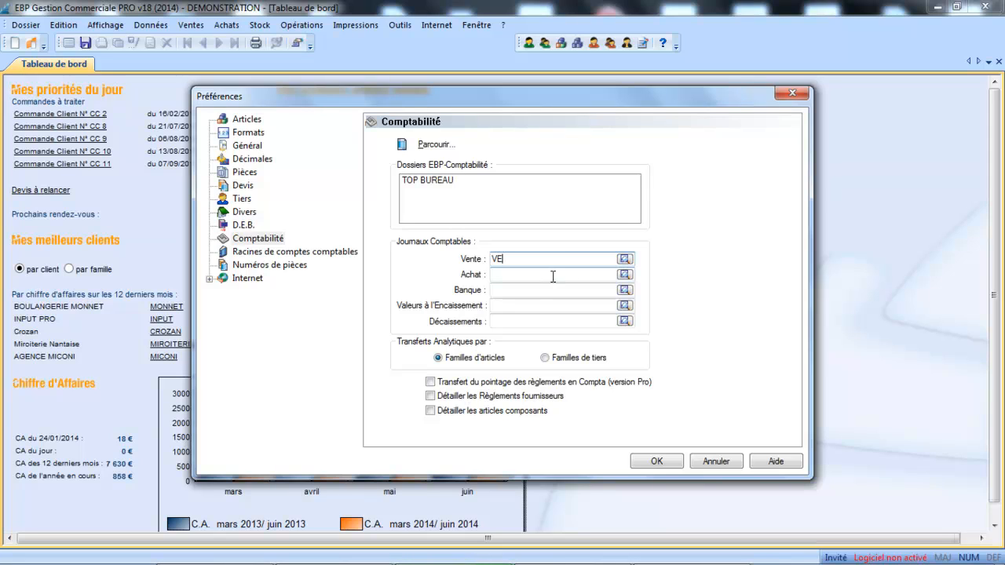
click(547, 276)
text(AC)
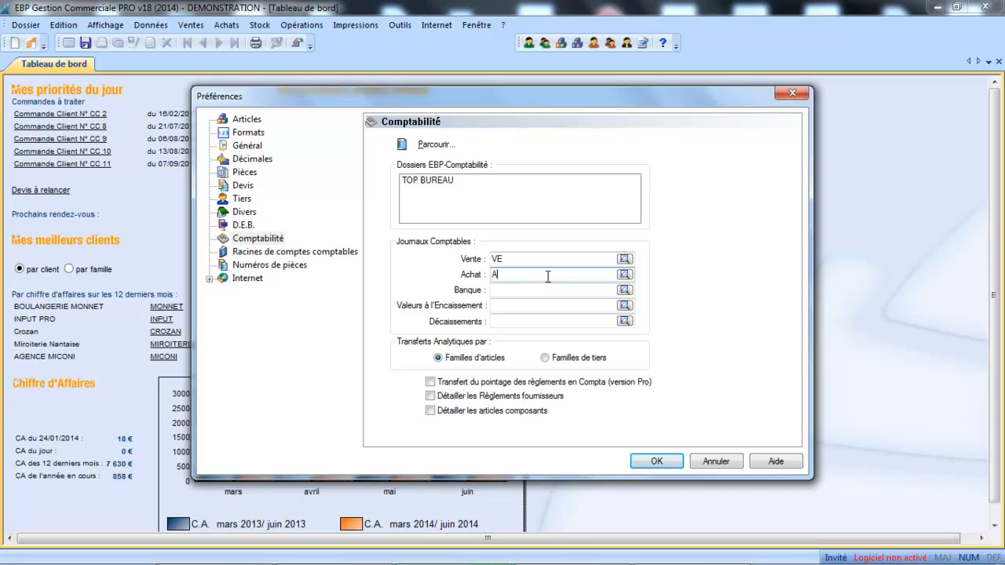
click(540, 302)
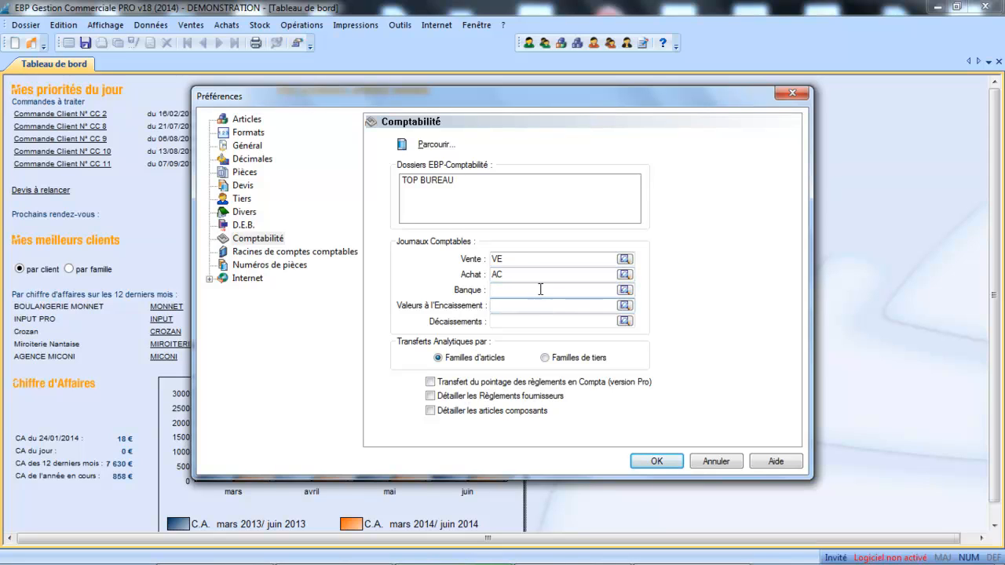
click(540, 290)
text(BP)
key(Tab)
Set the client account root to 411 and generate account numbers from Racine + Raison Sociale Tiers
click(322, 254)
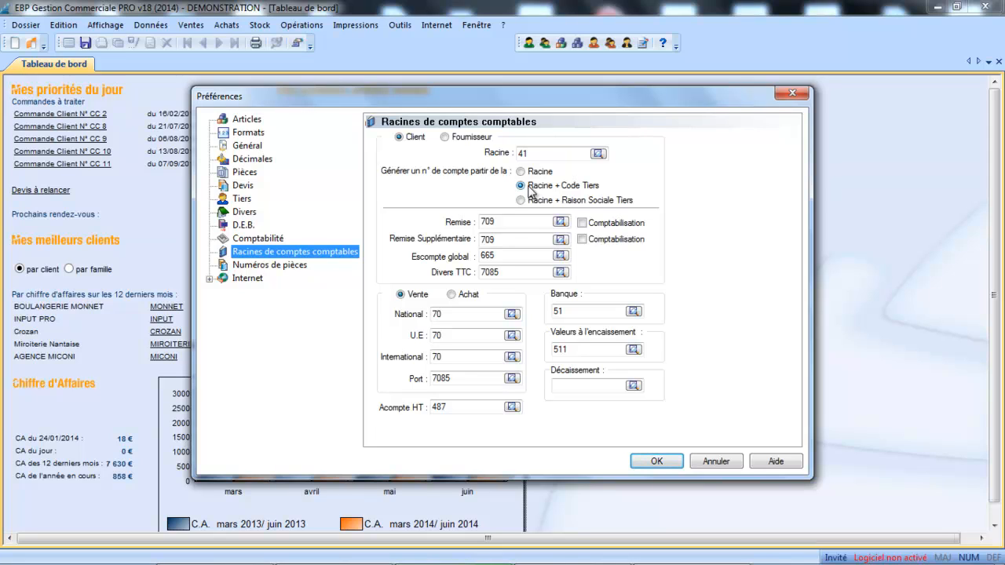
click(550, 152)
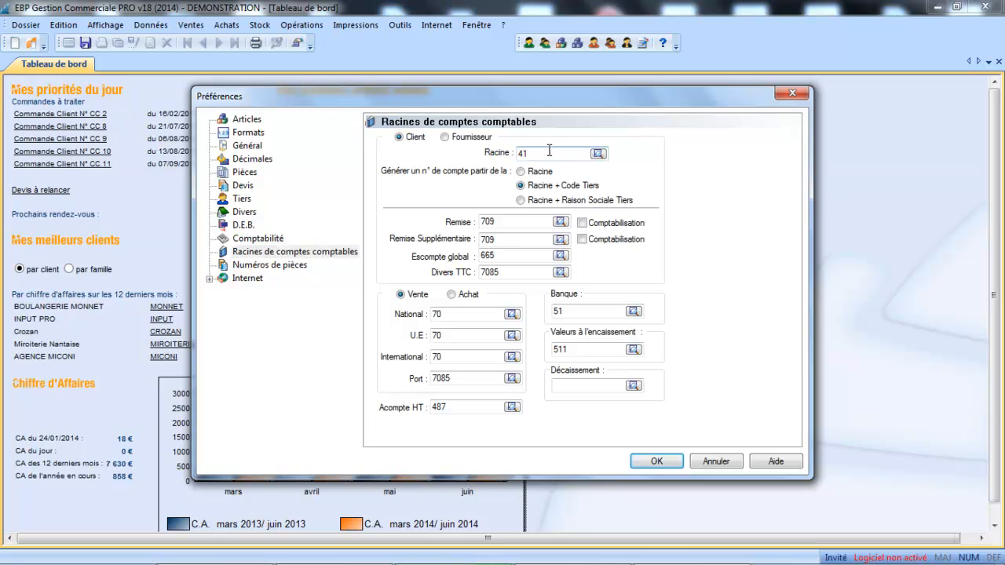
text(1)
click(520, 200)
Set the supplier (Fournisseur) account root to 401 and generate account numbers from Racine + Raison Sociale Tiers
click(477, 139)
click(534, 154)
text(1)
click(522, 201)
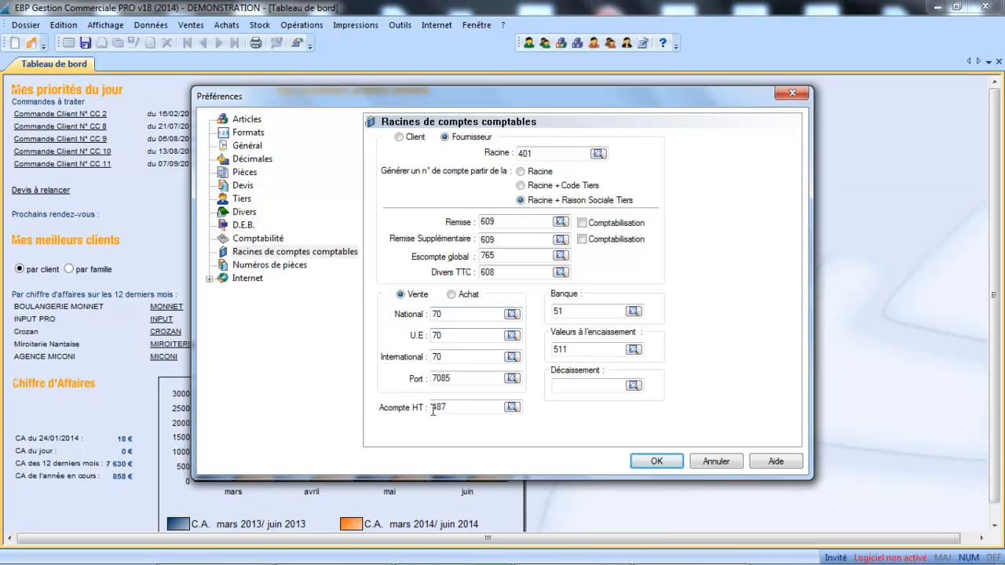
Examine the Vente and Achat account roots for national, U.E, international and shipping operations
click(453, 317)
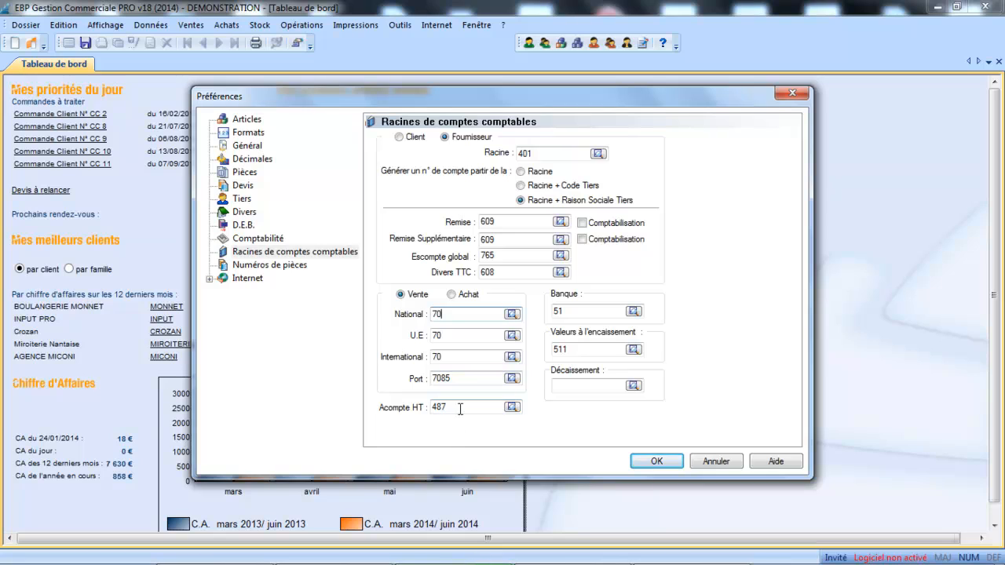
click(474, 303)
click(452, 317)
click(470, 336)
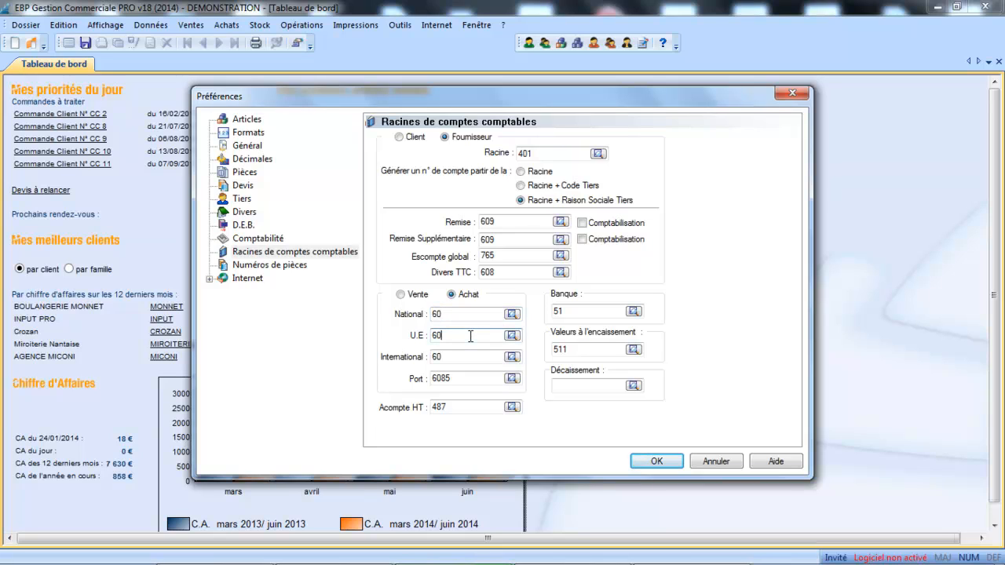
In the Numéros de pièces preferences, try 20140001 as the Factures/Avoirs Client number, and restore it to 19
click(265, 266)
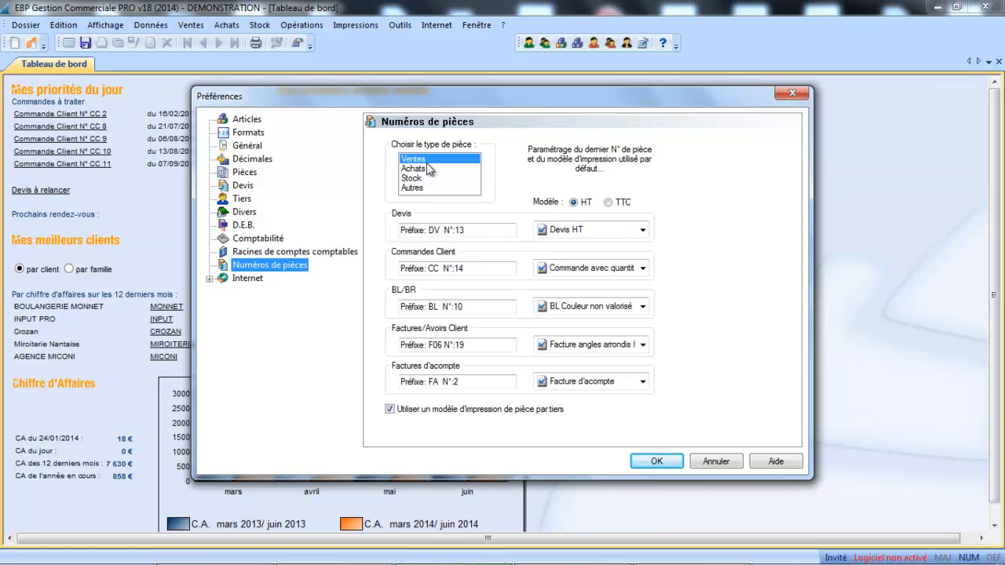
click(468, 345)
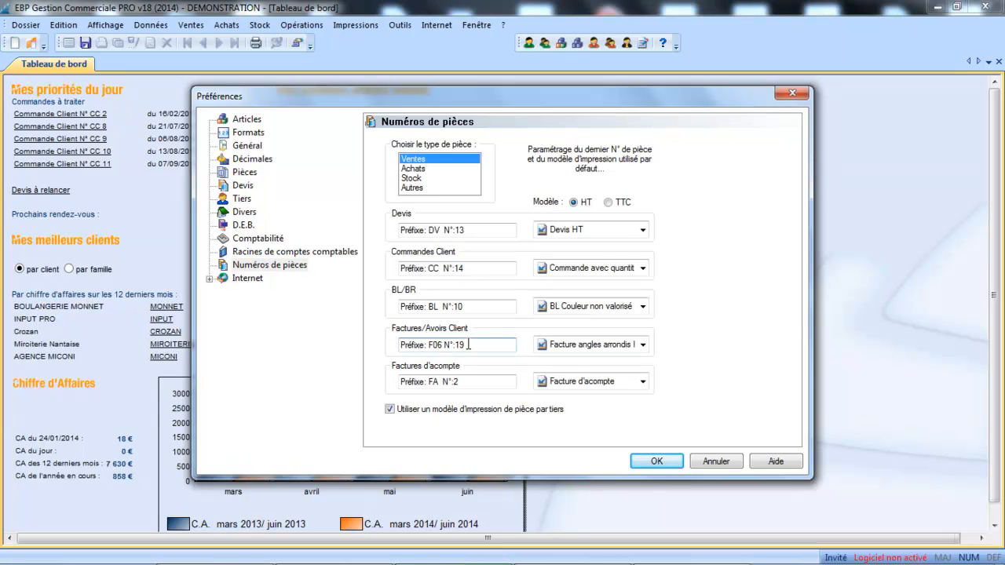
key(BackSpace)
key(BackSpace)
text(20140001)
key(BackSpace)
key(BackSpace)
key(BackSpace)
key(BackSpace)
key(BackSpace)
key(BackSpace)
key(BackSpace)
key(BackSpace)
text(19)
Check the numbering of the Achats and Ventes document types and save the preferences
click(429, 169)
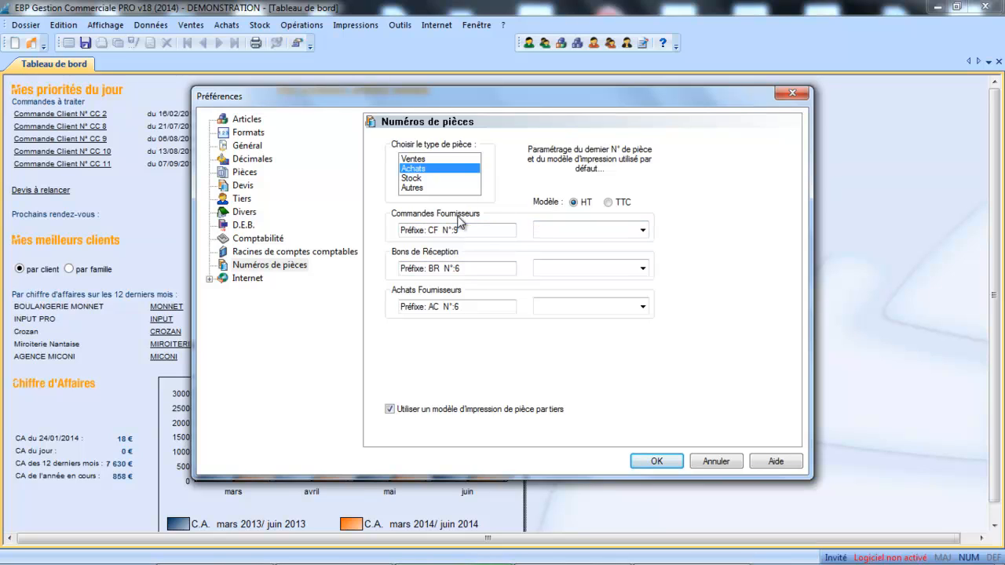
click(436, 157)
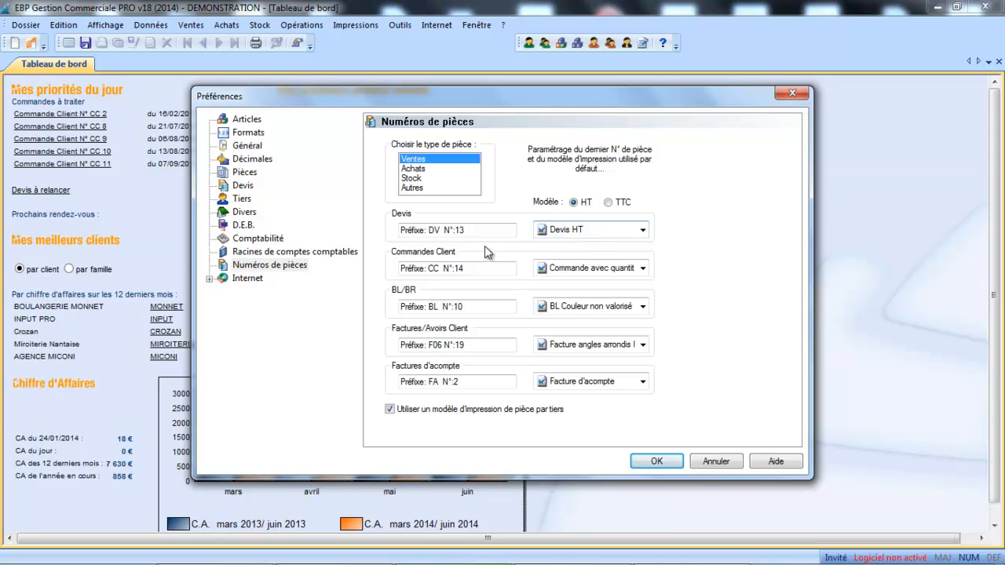
click(655, 463)
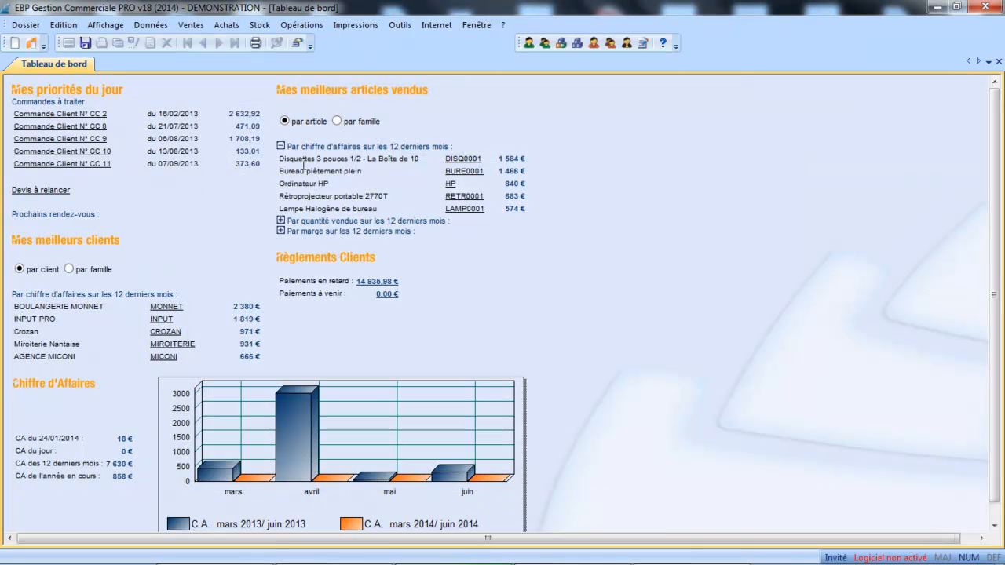
Examine the VAT rate and its accounts in the folder's Taux de TVA et TPF settings
click(28, 24)
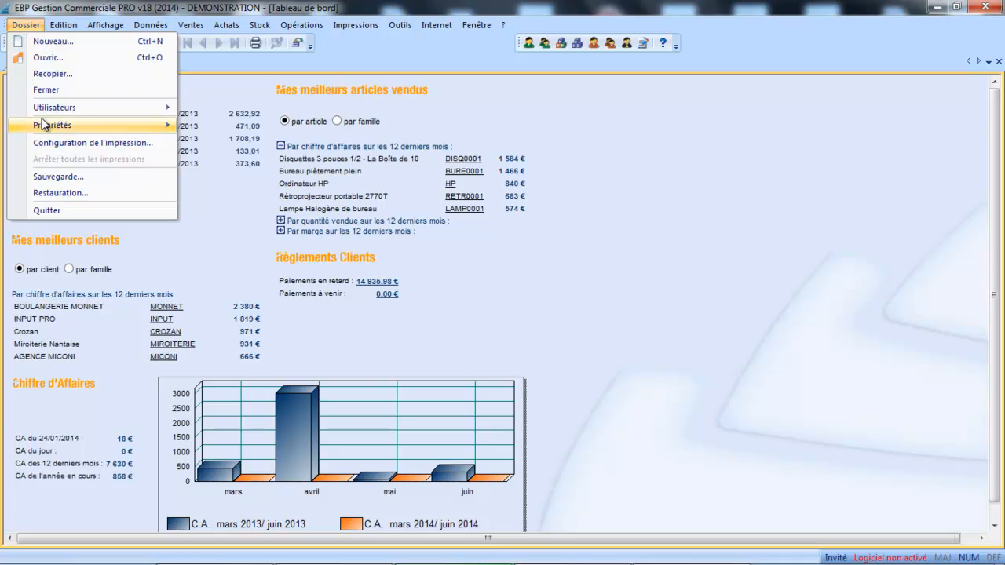
mouse_move(49, 126)
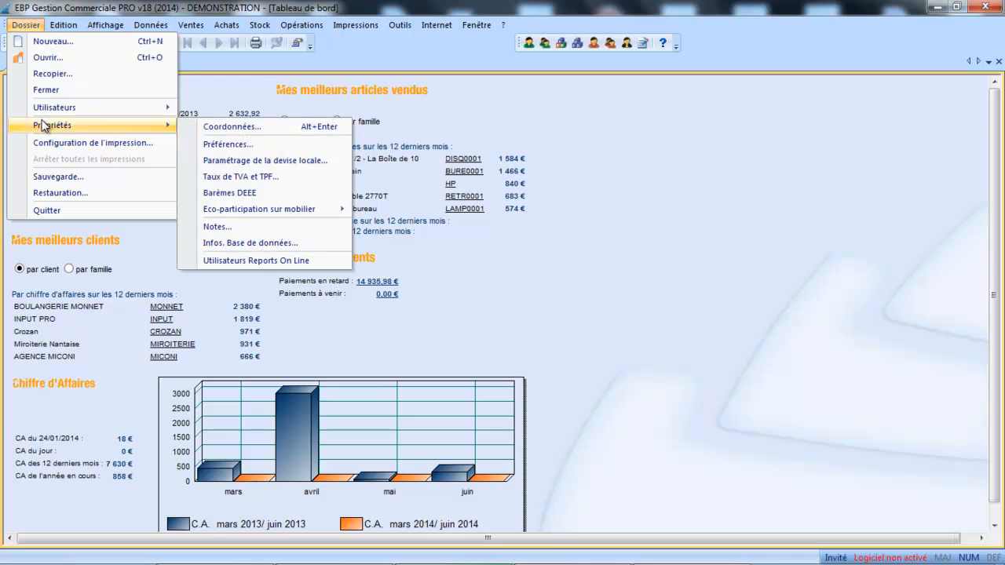
click(227, 177)
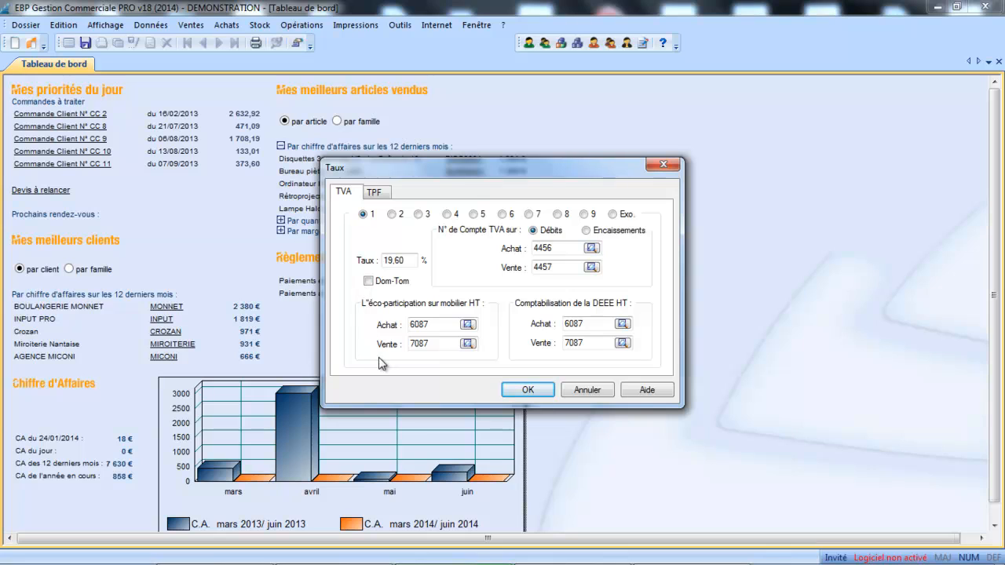
click(552, 392)
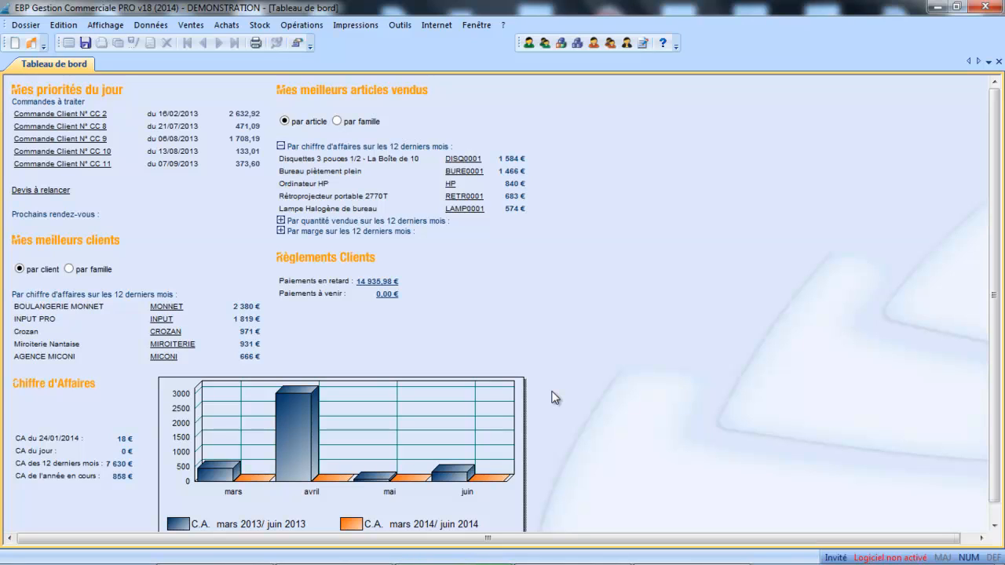